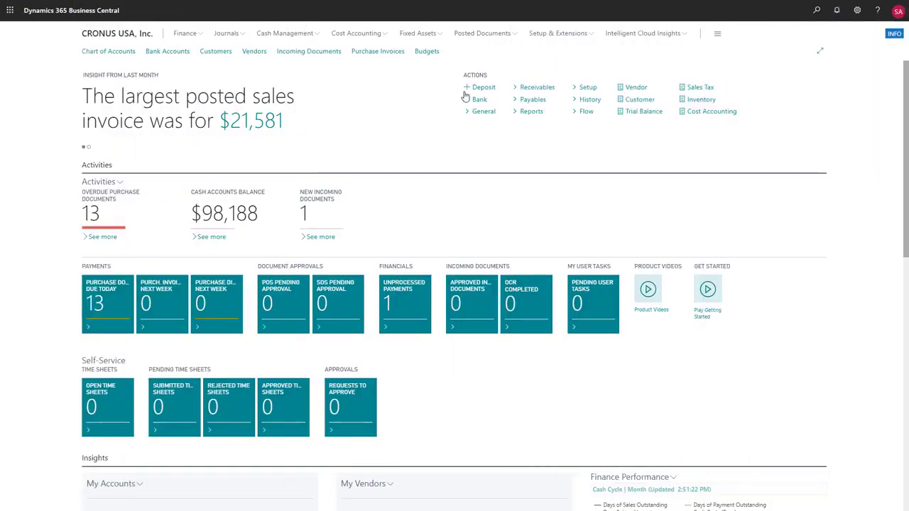
- Search for "fixed assets" across all pages and tasks and open the Fixed Asset Setup page
click(441, 39)
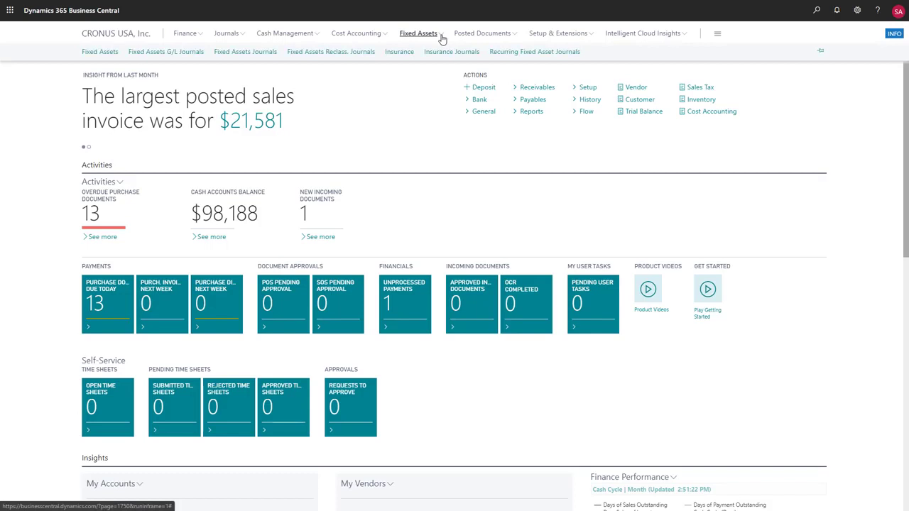
click(817, 12)
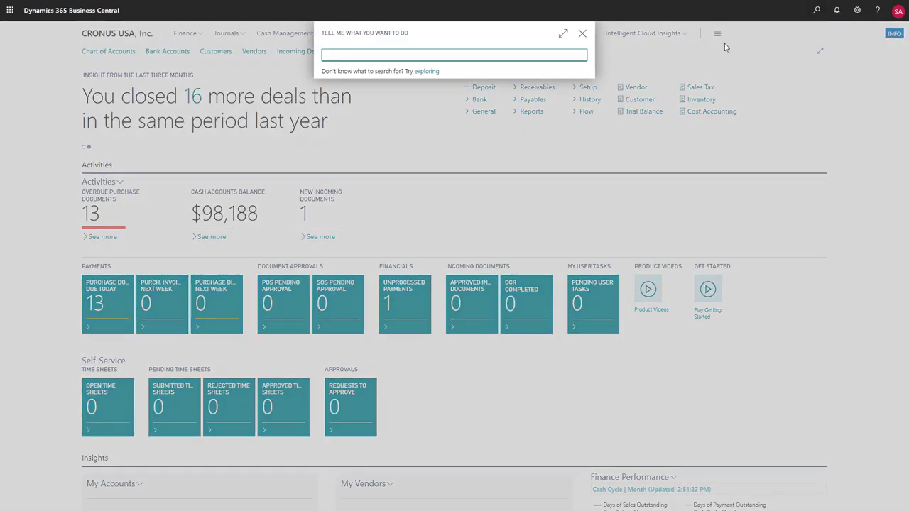
text(fixed assets)
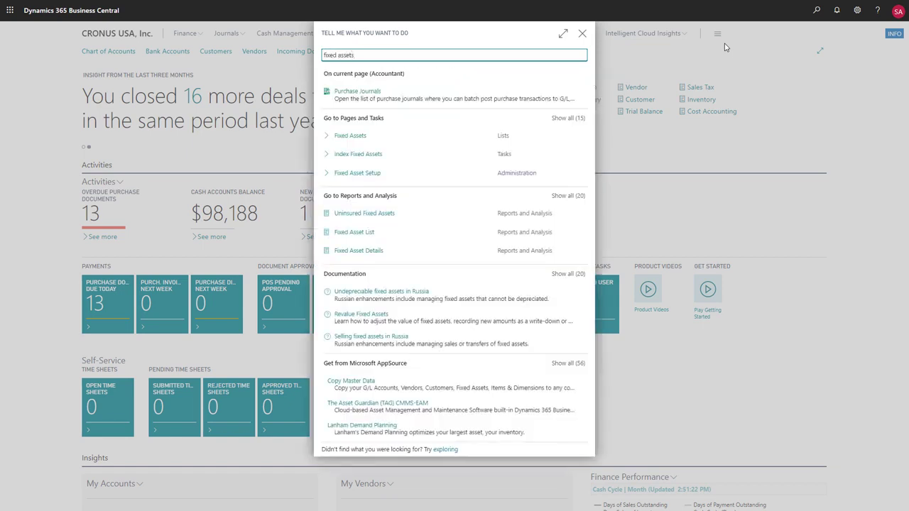
click(569, 118)
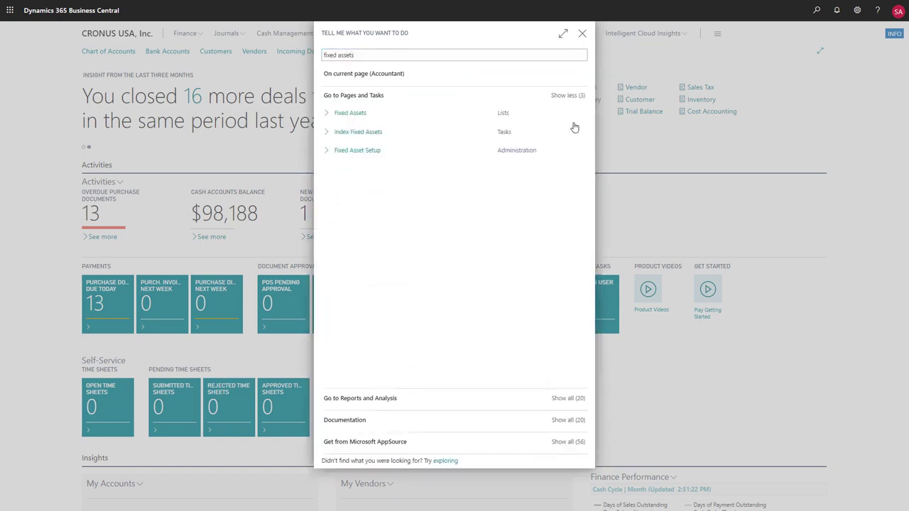
click(369, 151)
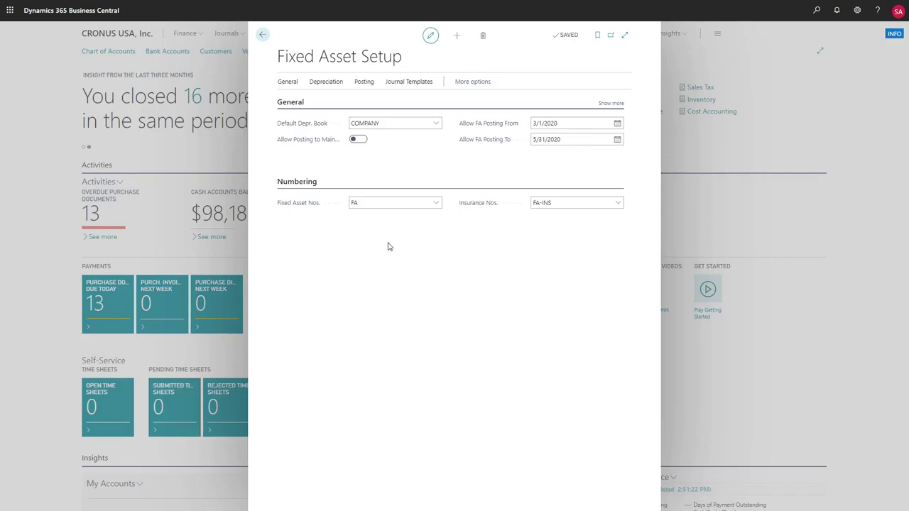
- Review the FA Subclasses list with its class codes and default posting groups, then return to Fixed Asset Setup
click(408, 83)
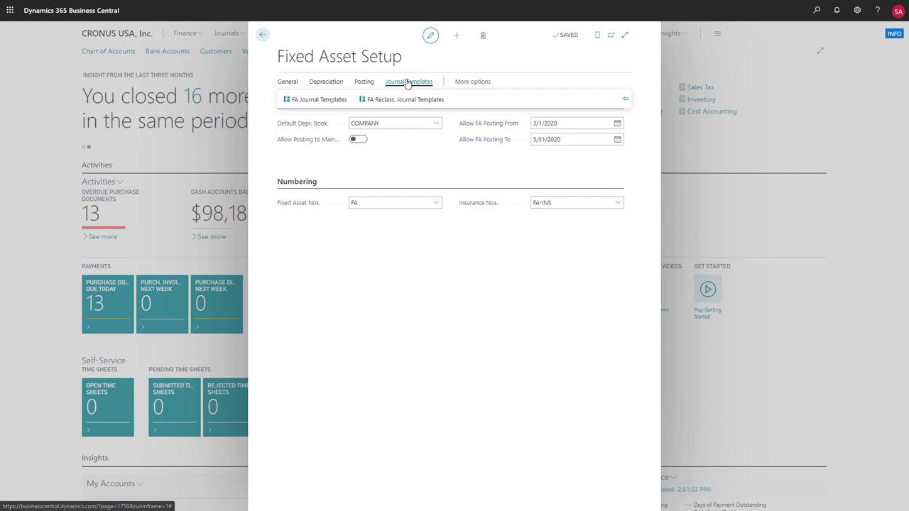
click(282, 84)
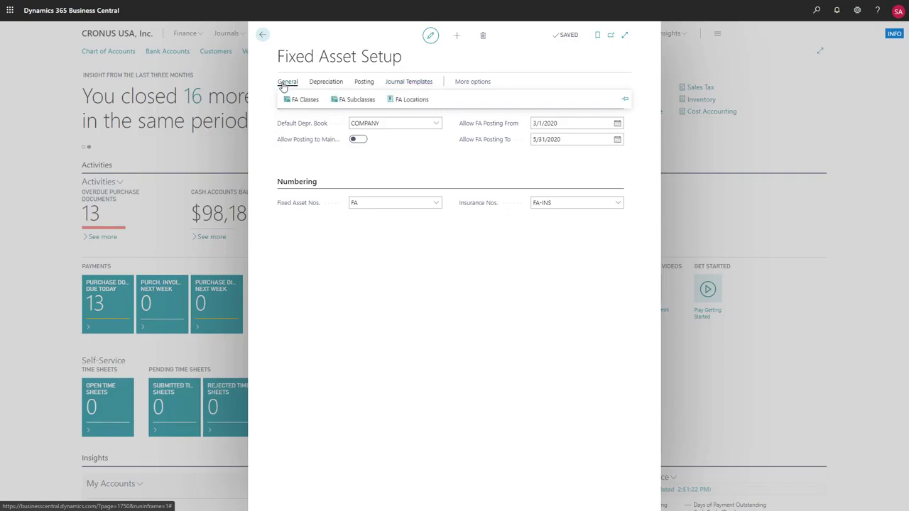
click(350, 107)
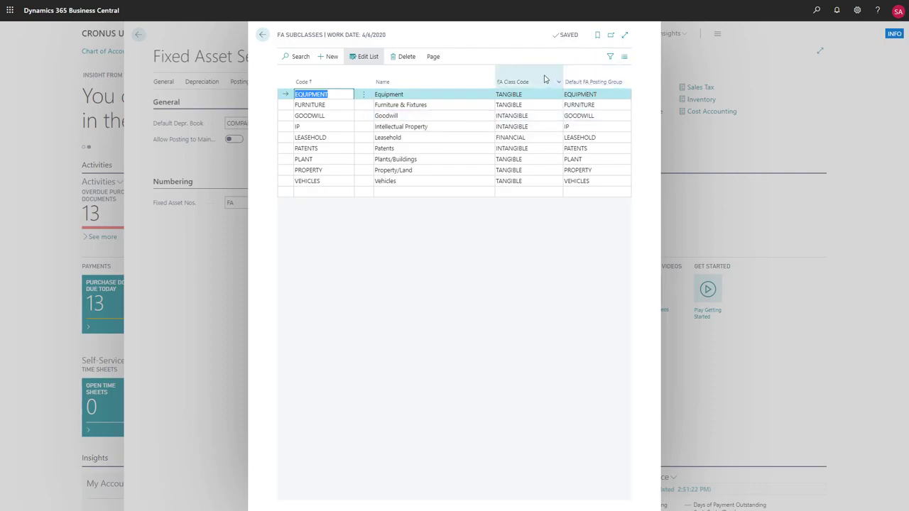
mouse_move(546, 67)
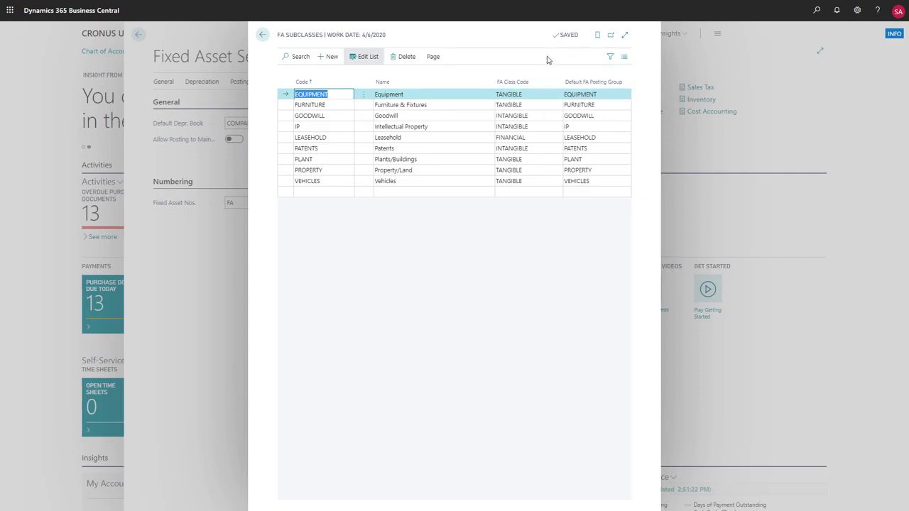
click(262, 37)
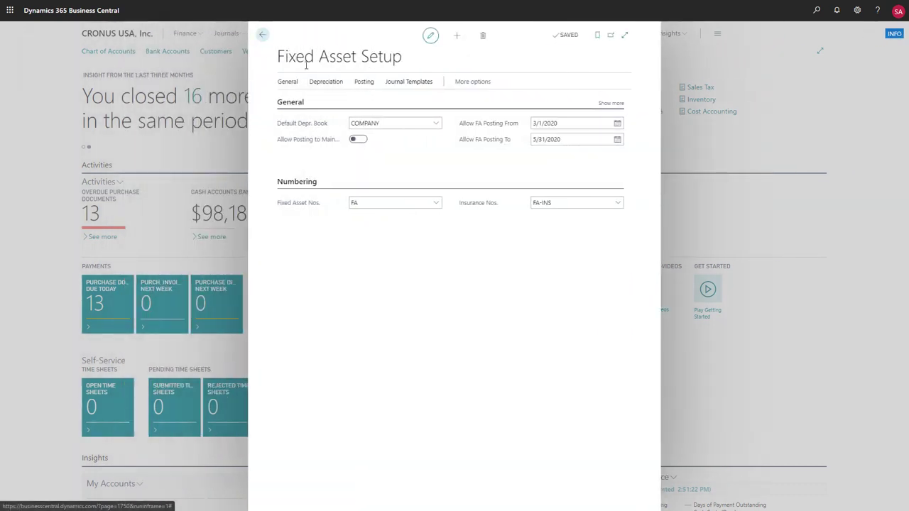
- Review the accounts assigned in FA Posting Groups, then close Fixed Asset Setup and return to the home page
click(364, 83)
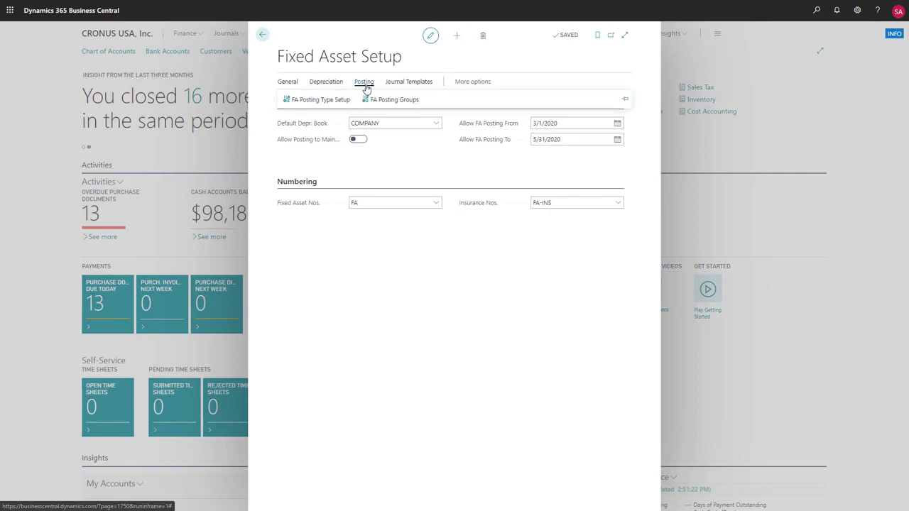
click(389, 99)
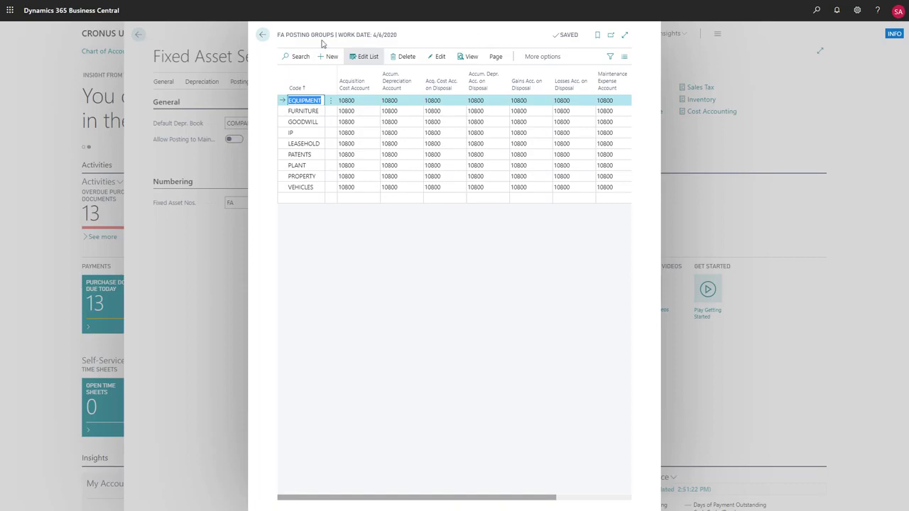
click(262, 35)
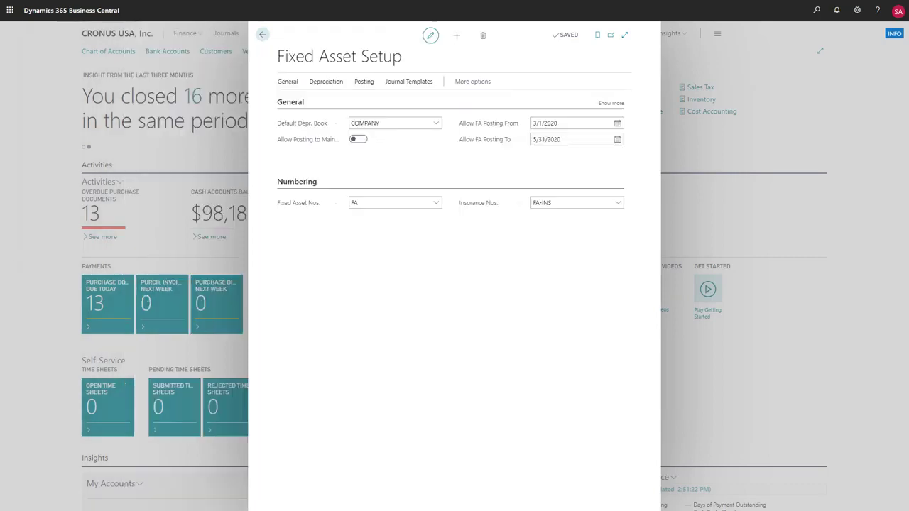
click(263, 36)
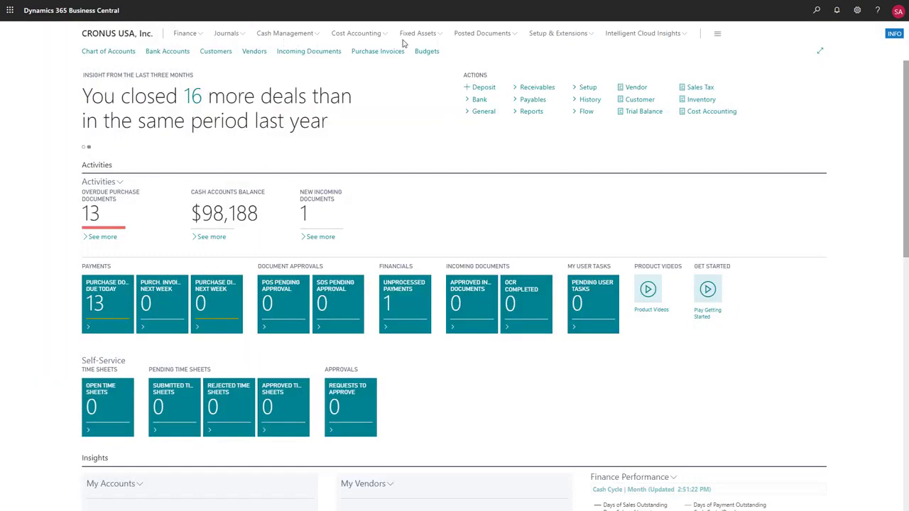
- Create a new fixed asset with description "Delivery Van", subclass VEHICLES and serial number YY-202
click(428, 35)
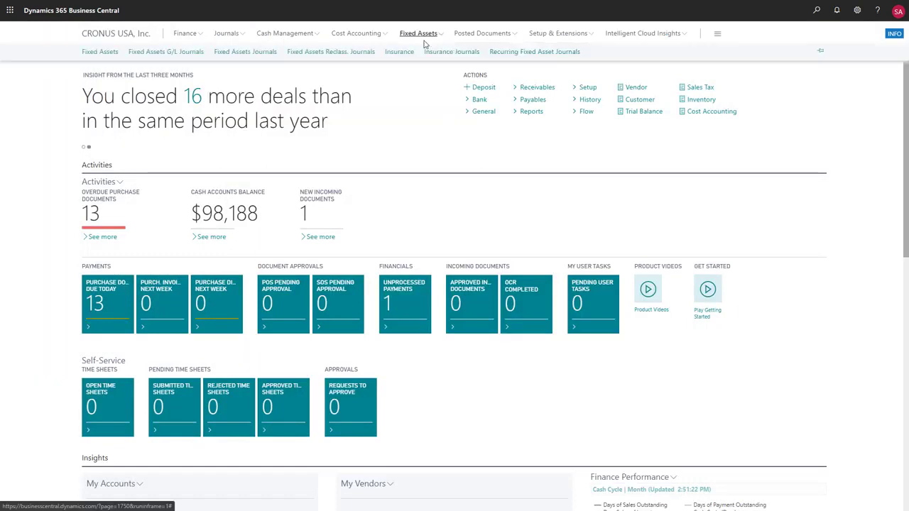
click(110, 57)
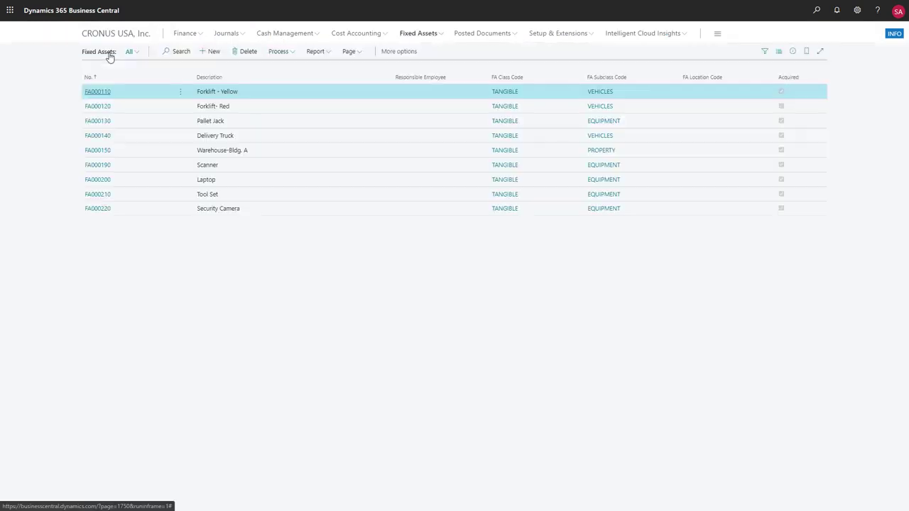
click(210, 56)
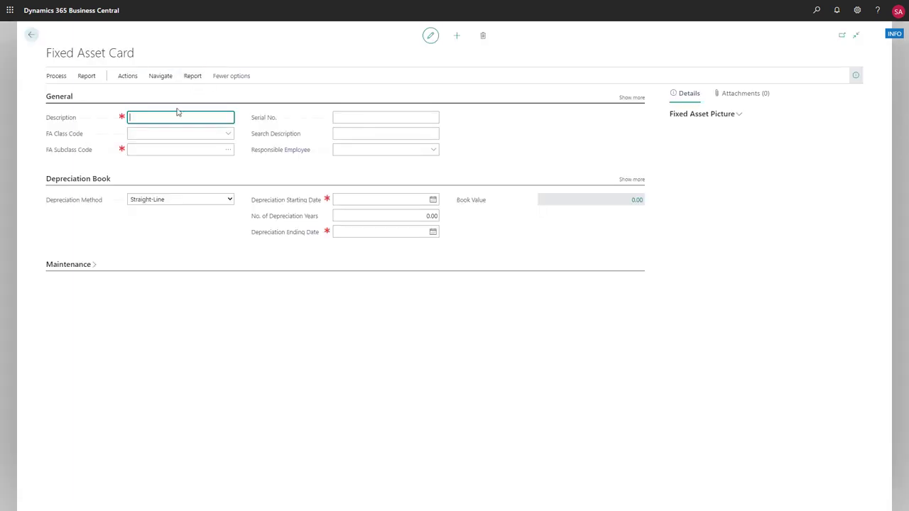
text(Delivery Van)
click(228, 150)
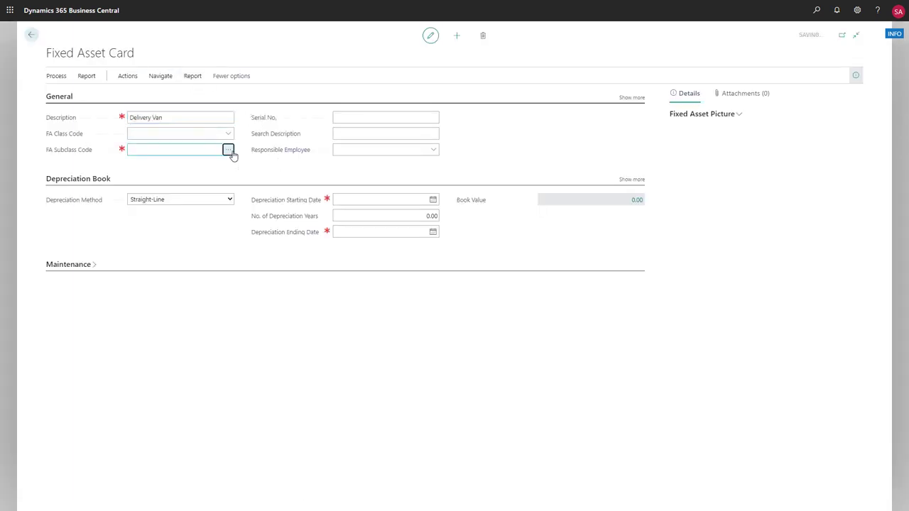
click(280, 186)
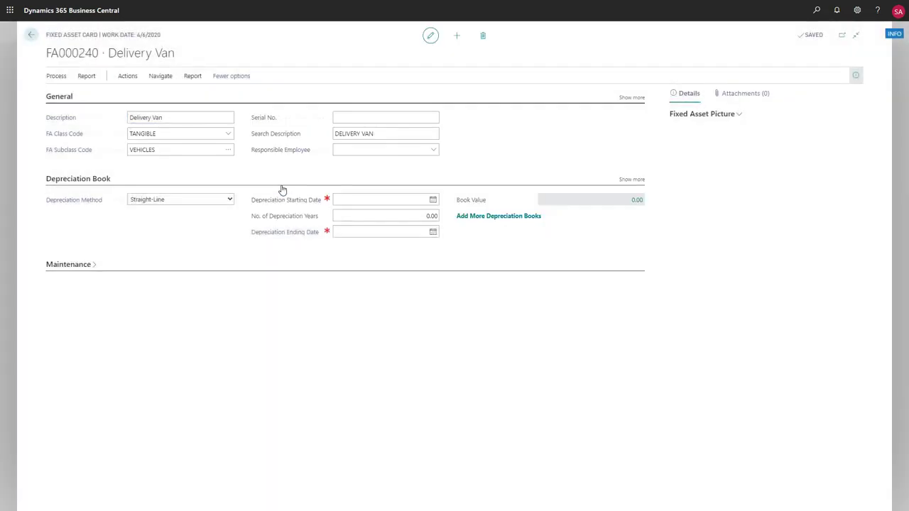
click(347, 117)
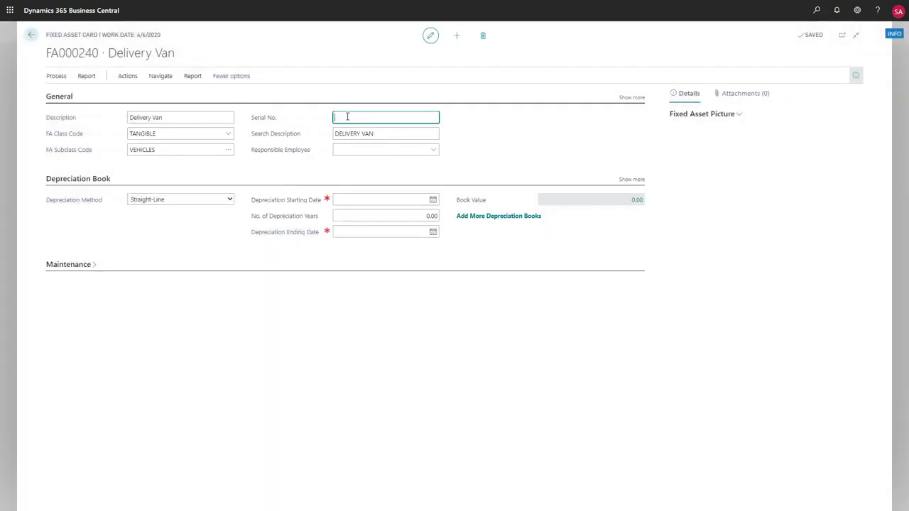
text(YY-202)
- Set the van's depreciation starting date to 3/1/2020 and depreciation years to 5, keeping the Straight-Line method
click(432, 201)
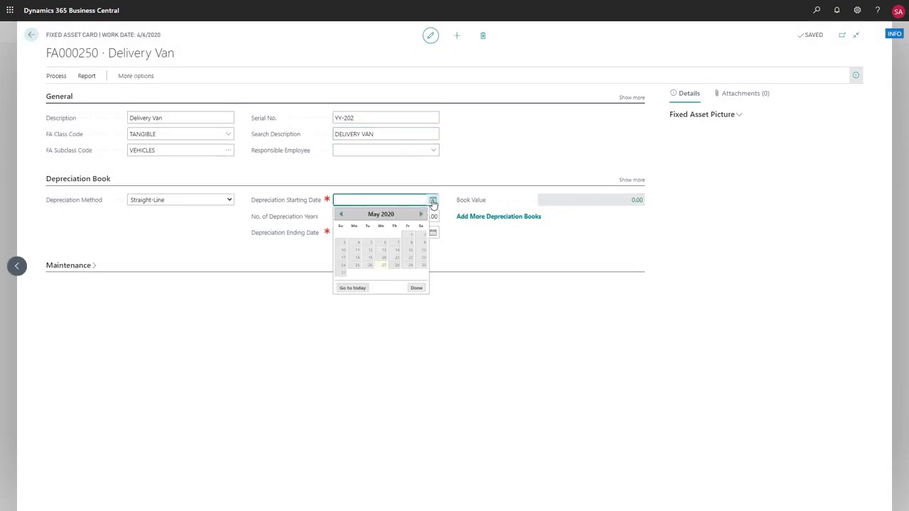
click(342, 215)
click(341, 215)
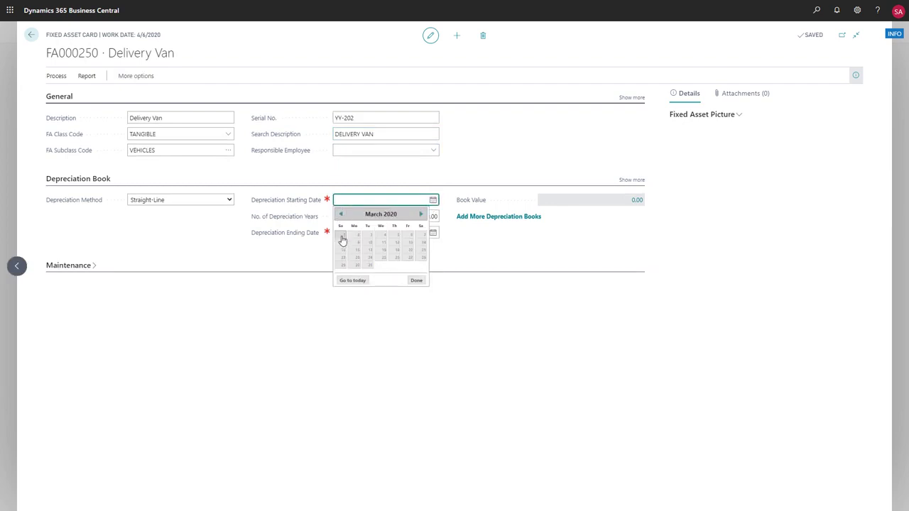
click(342, 235)
click(419, 217)
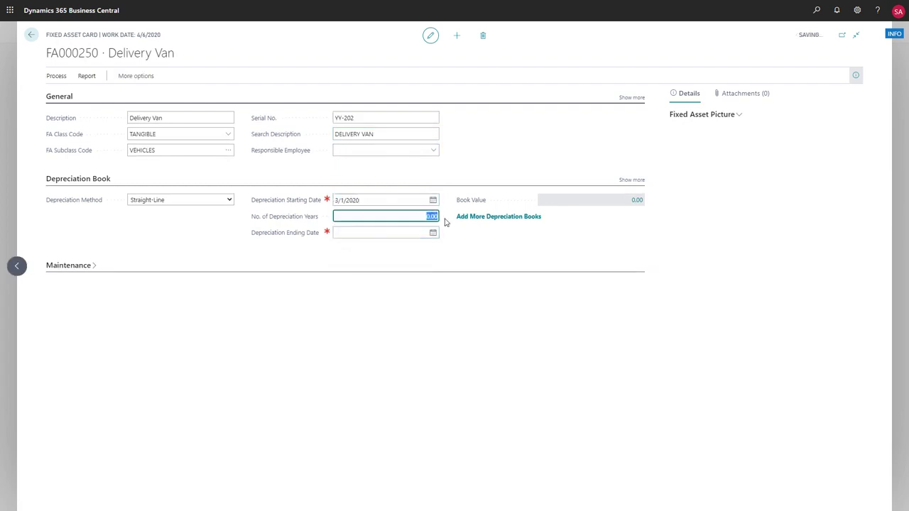
text(5)
click(421, 292)
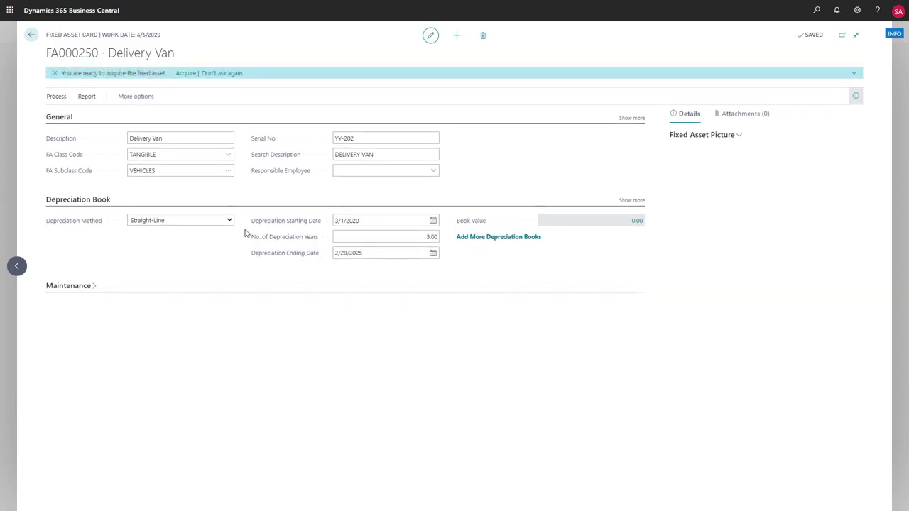
click(230, 221)
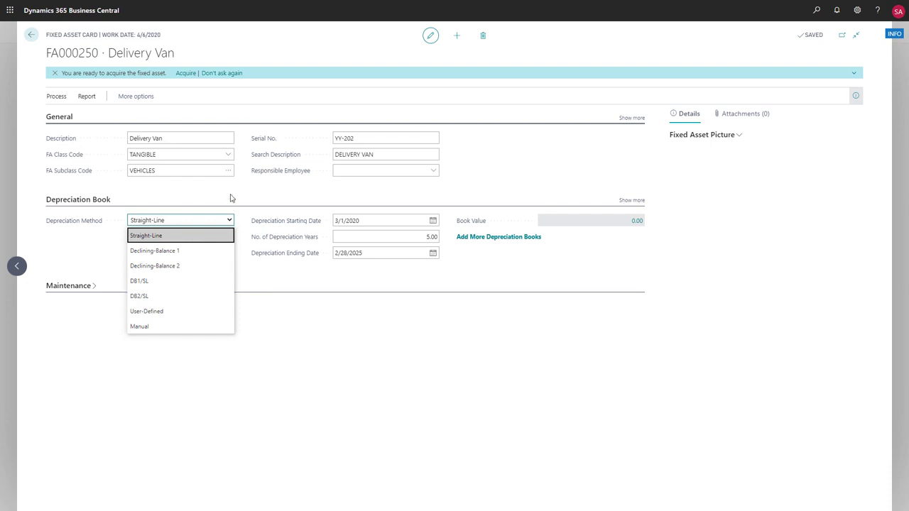
click(230, 197)
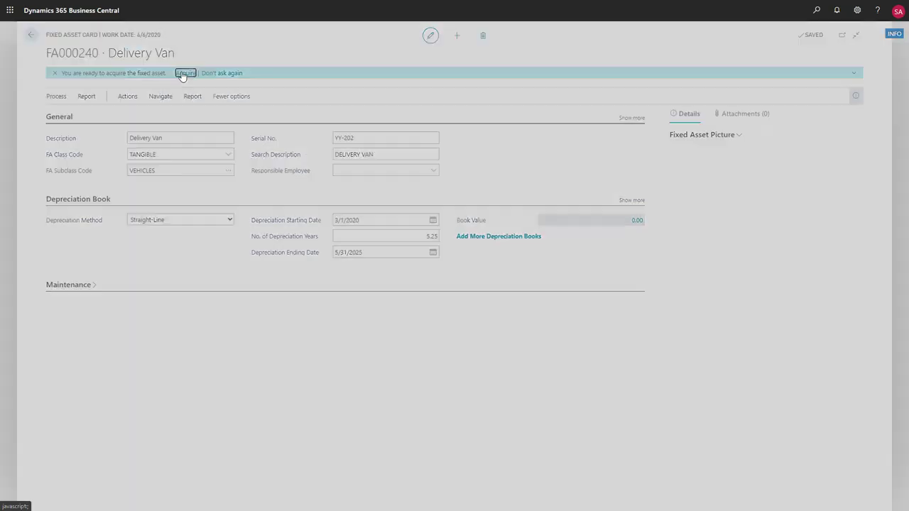
- Start the van's assisted acquisition with a cost including tax of 20,000 and an acquisition date of 3/1/2020
click(185, 73)
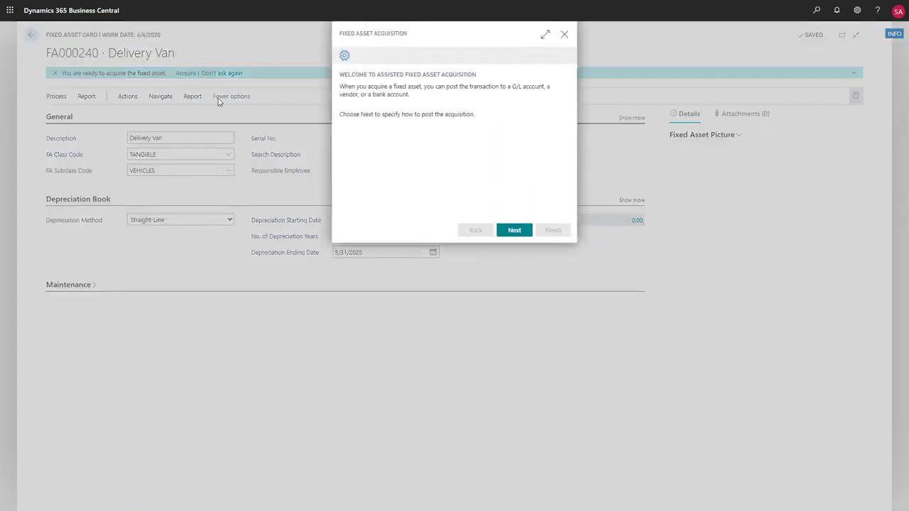
click(514, 231)
click(556, 88)
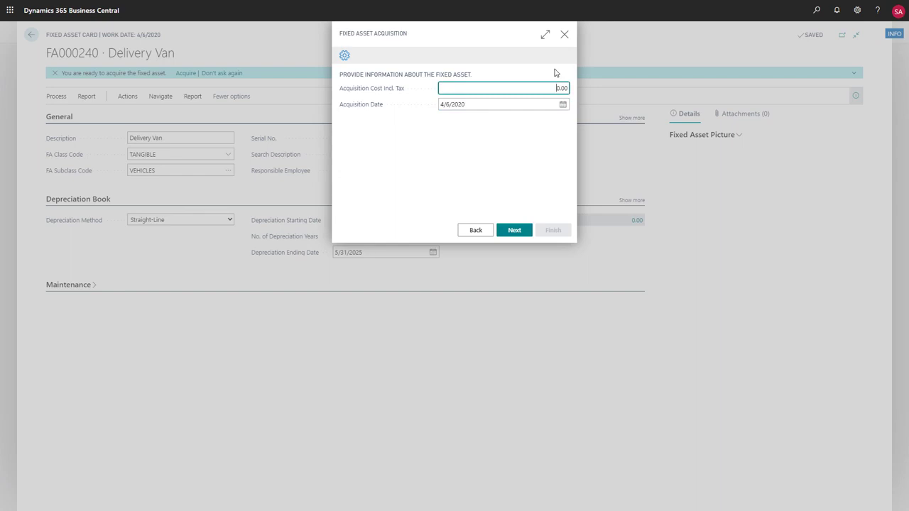
text(20,0)
text(000)
click(562, 105)
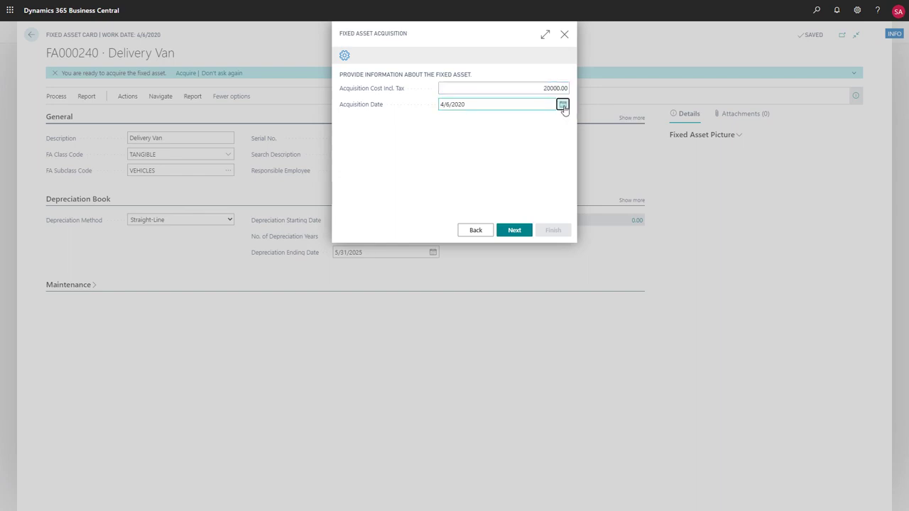
click(446, 117)
click(447, 139)
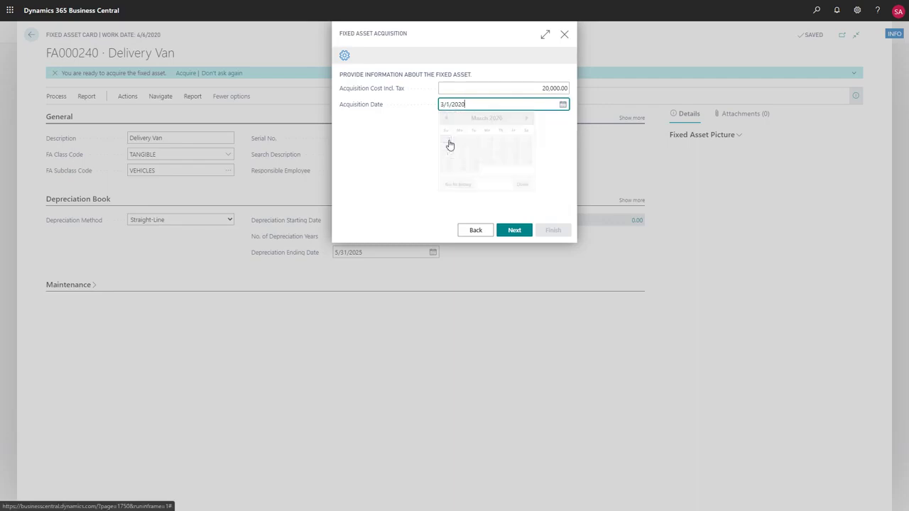
click(514, 230)
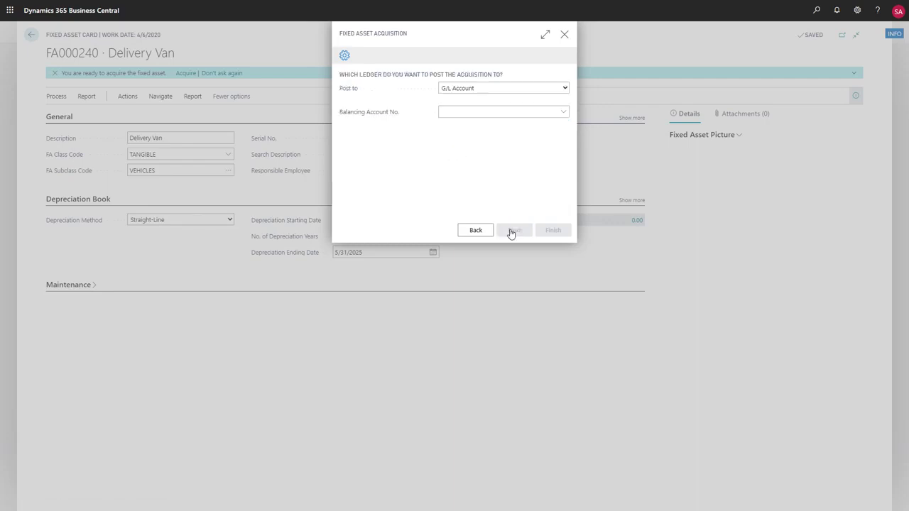
- Set the acquisition to post to Vendor, select the vendor and enter the external document number
click(565, 90)
click(531, 119)
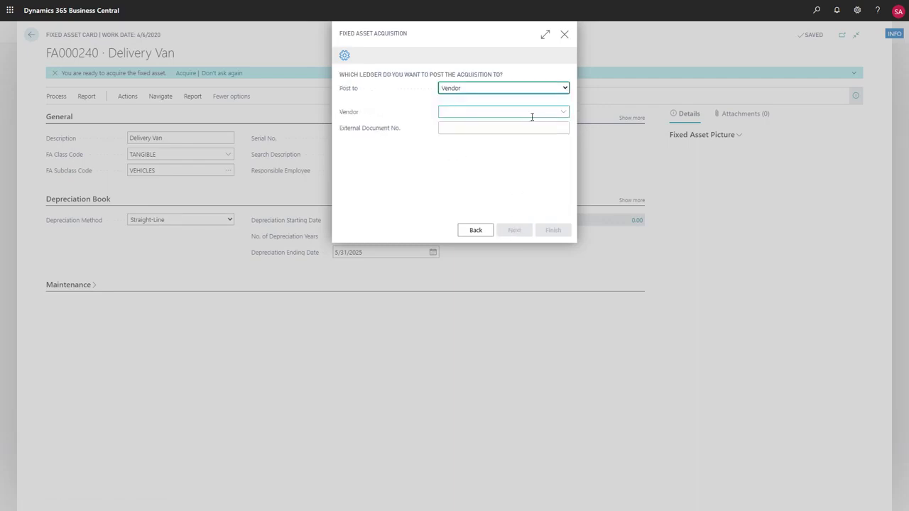
click(562, 113)
click(514, 146)
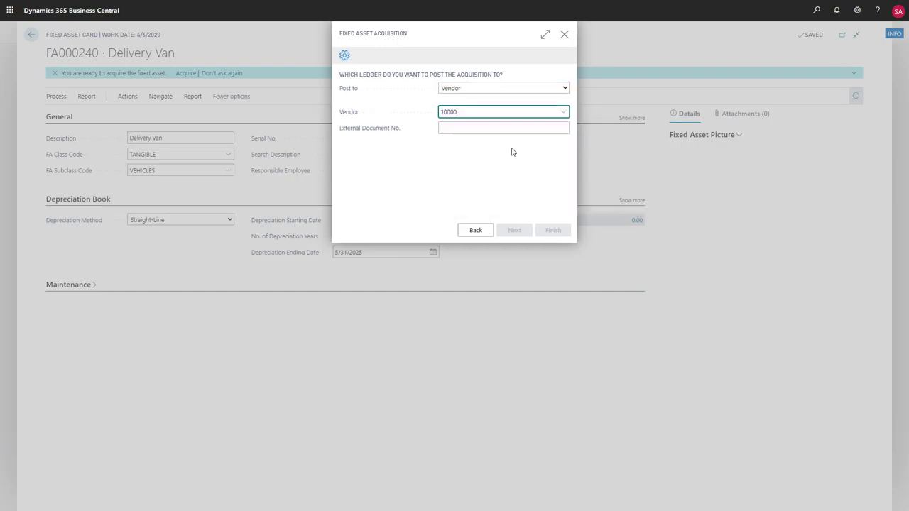
click(511, 129)
text(123456)
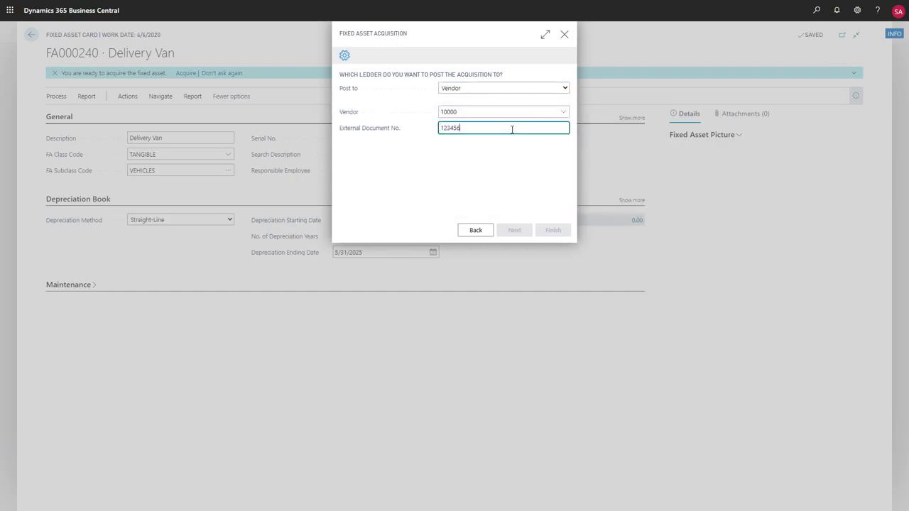
click(510, 175)
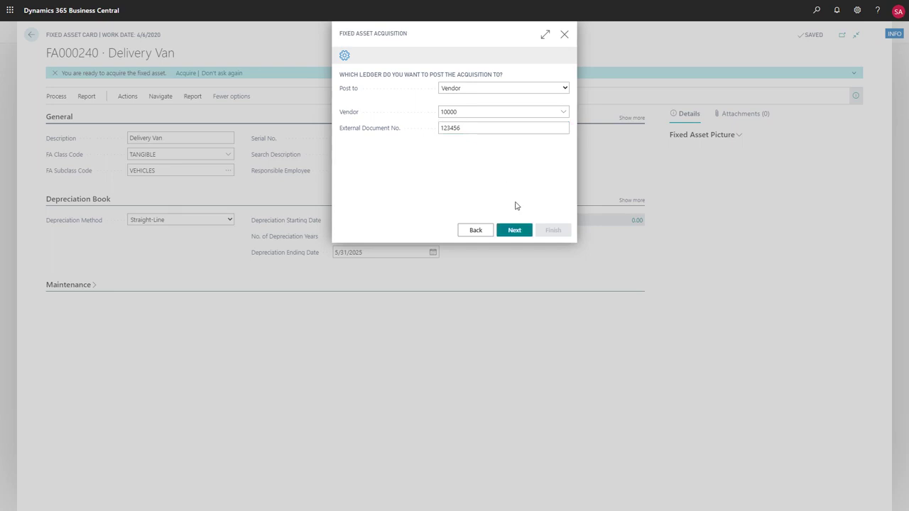
- Finish the Delivery Van's assisted acquisition and open its lines in the AUTOMATIC batch of the fixed asset G/L journal
click(514, 231)
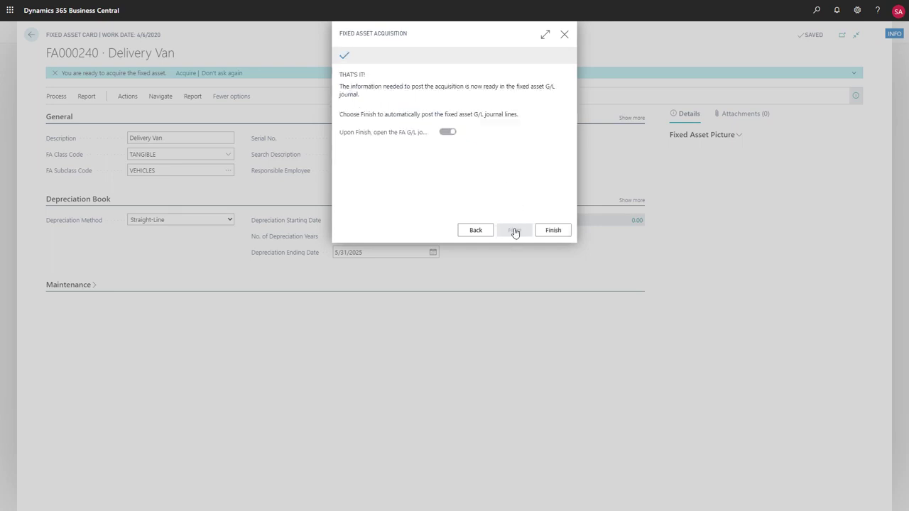
click(553, 231)
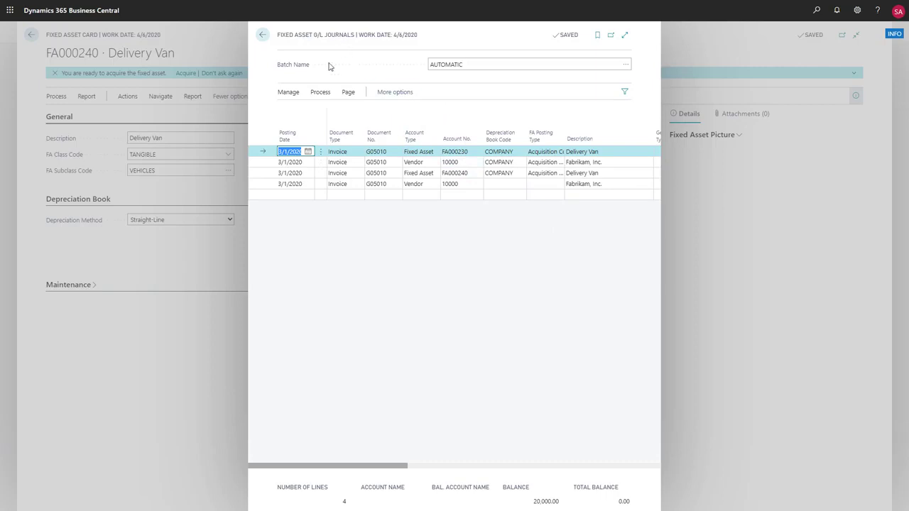
click(319, 92)
click(297, 111)
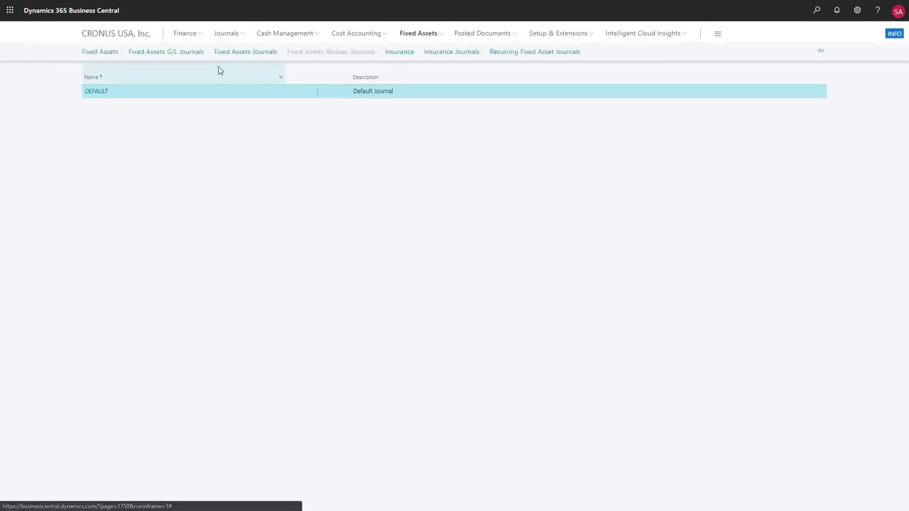
- Start Calculate Depreciation from the fixed asset list for the COMPANY depreciation book, with a posting date of 3/1/2020
click(109, 53)
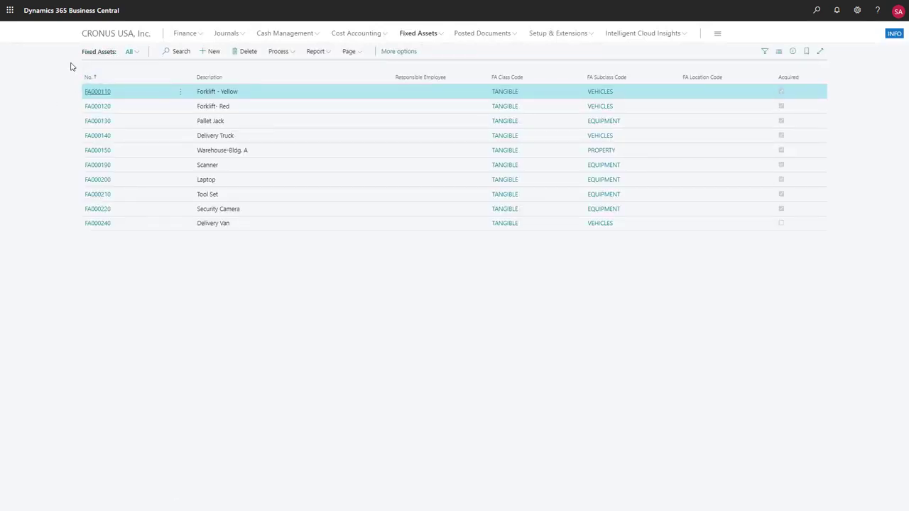
click(293, 57)
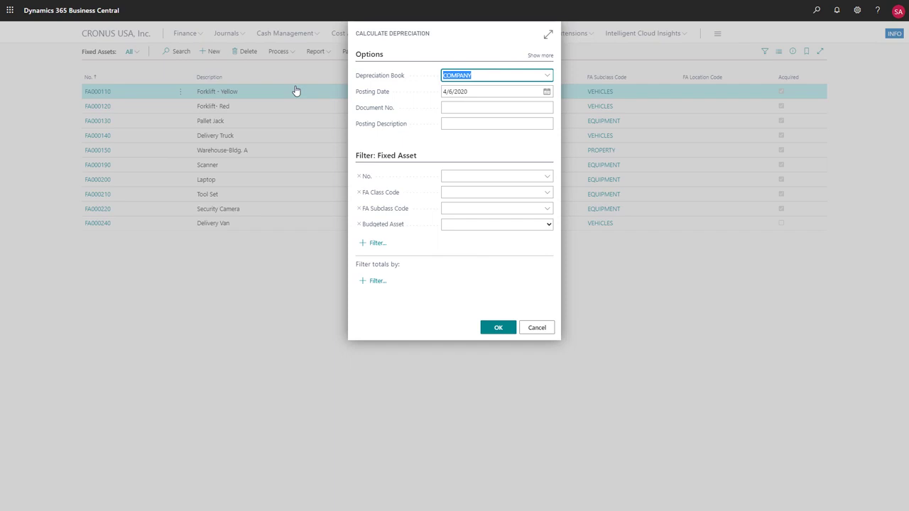
click(546, 92)
click(449, 105)
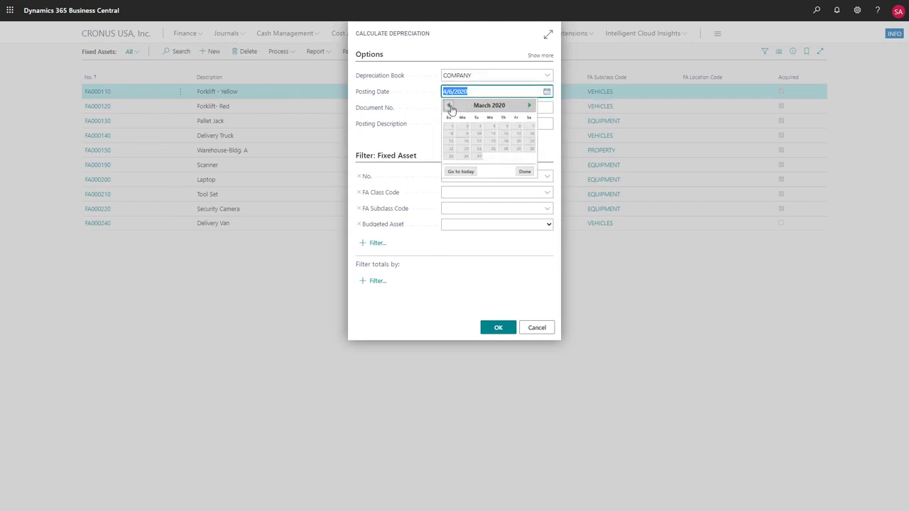
click(449, 126)
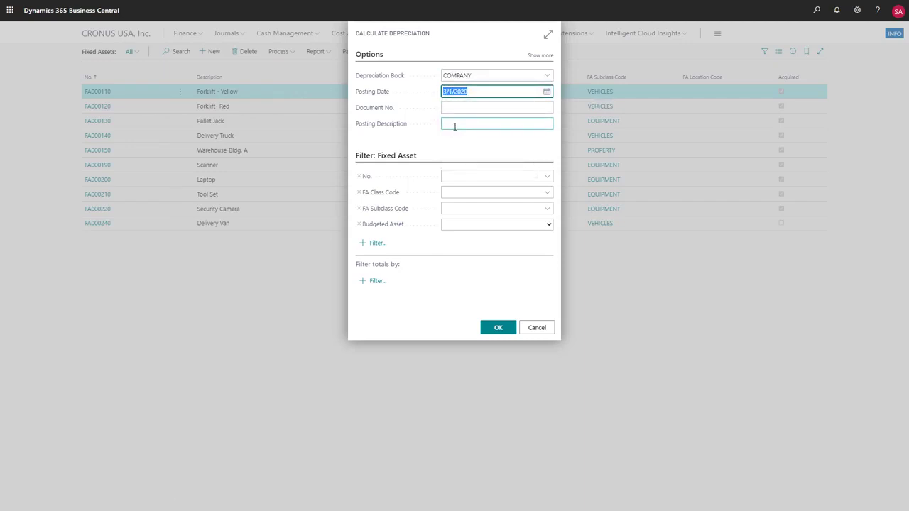
- Expand the depreciation options, set the posting date to 3/31/2020 and run the calculation, agreeing to open the fixed asset G/L journal
click(538, 57)
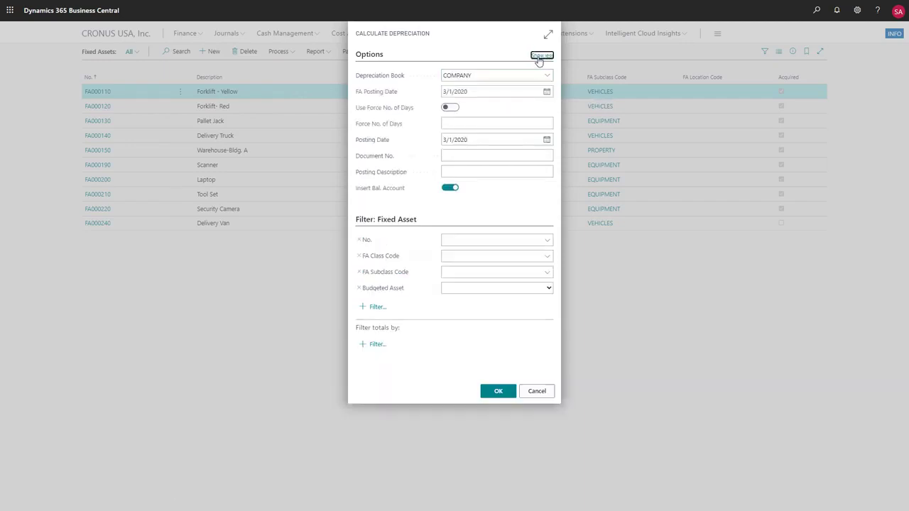
click(546, 140)
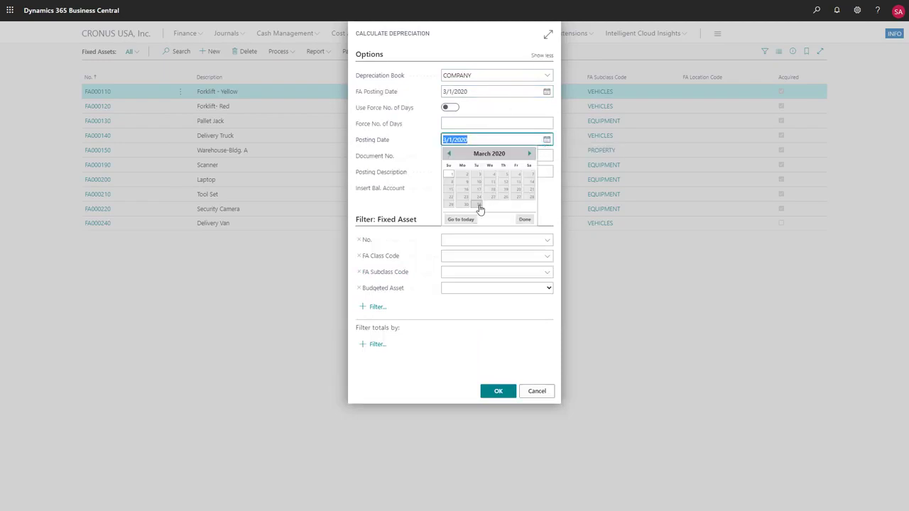
click(479, 206)
click(498, 391)
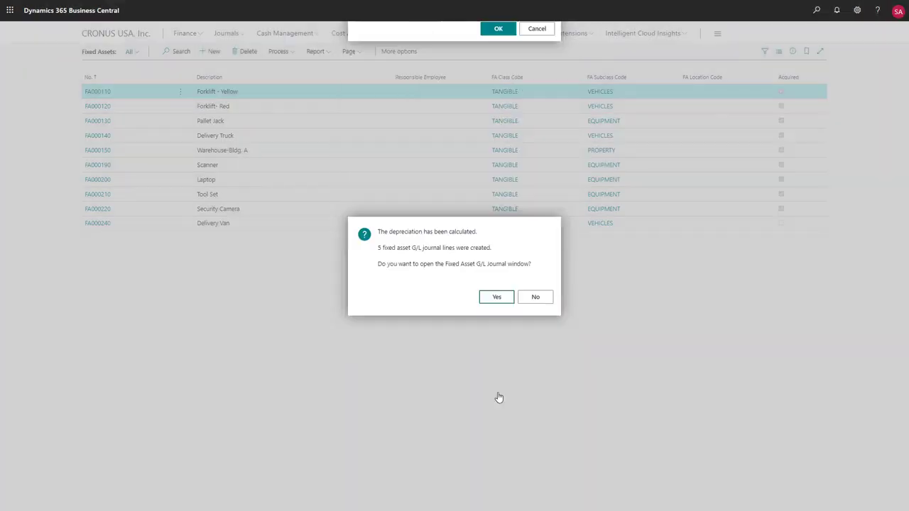
click(494, 298)
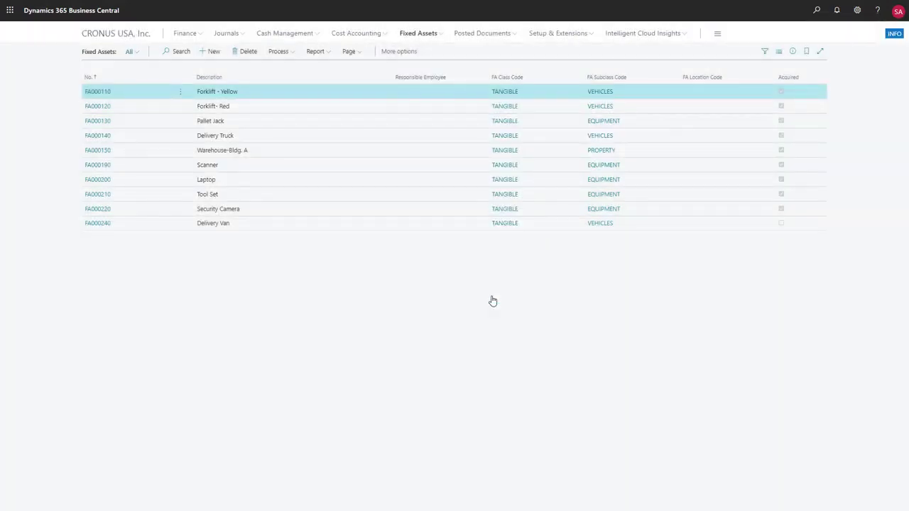
- Post the AUTOMATIC batch from the list of fixed asset G/L journals
click(440, 35)
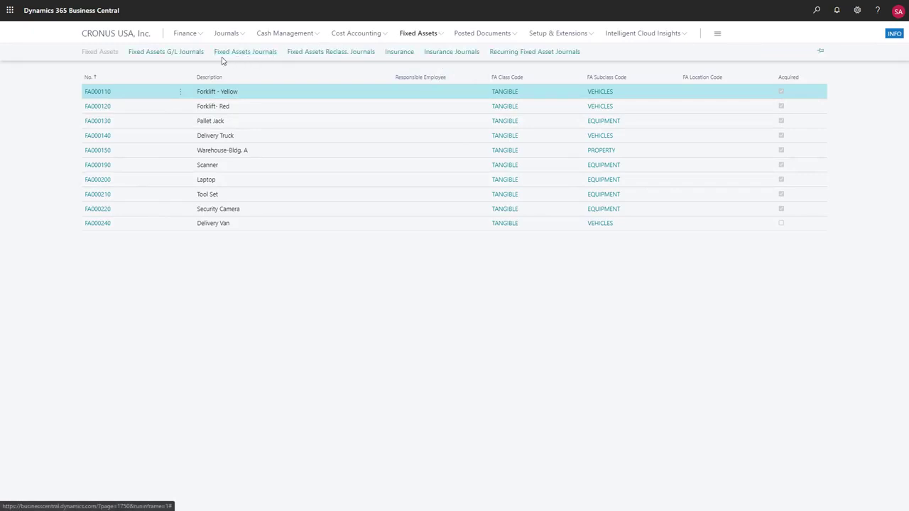
click(179, 55)
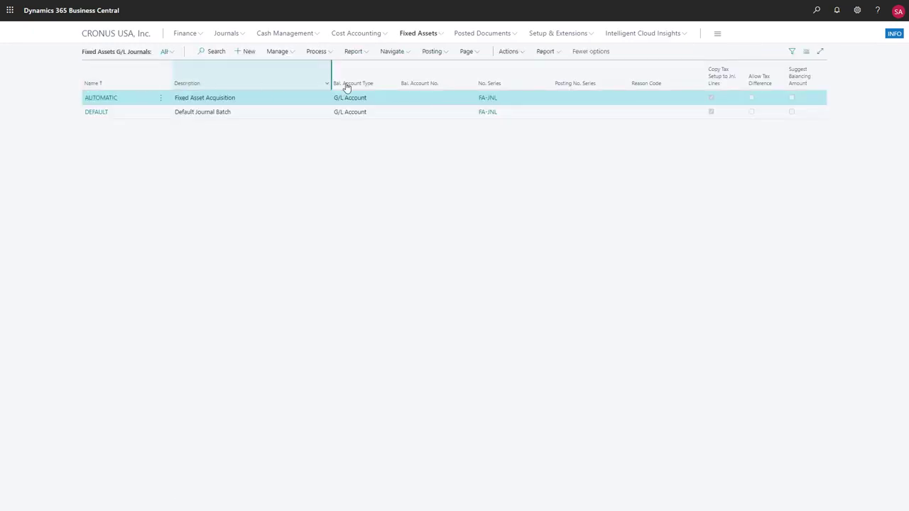
click(474, 54)
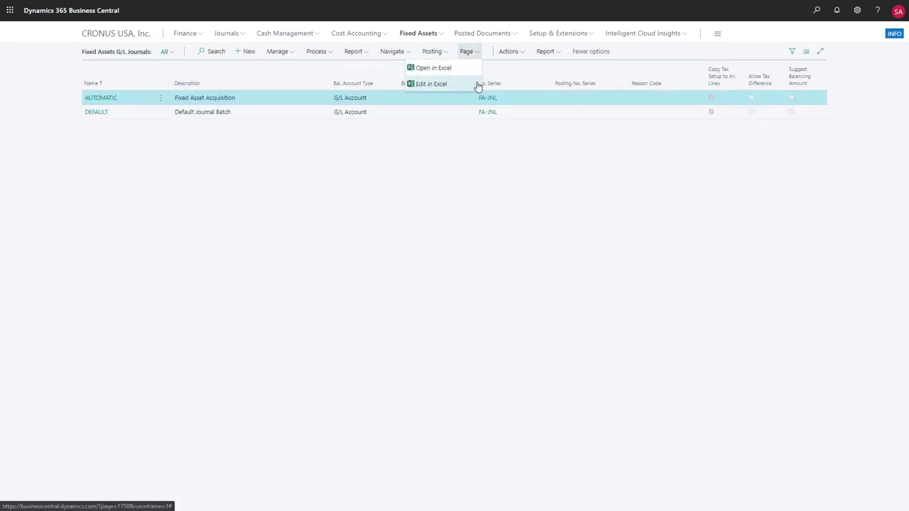
click(62, 110)
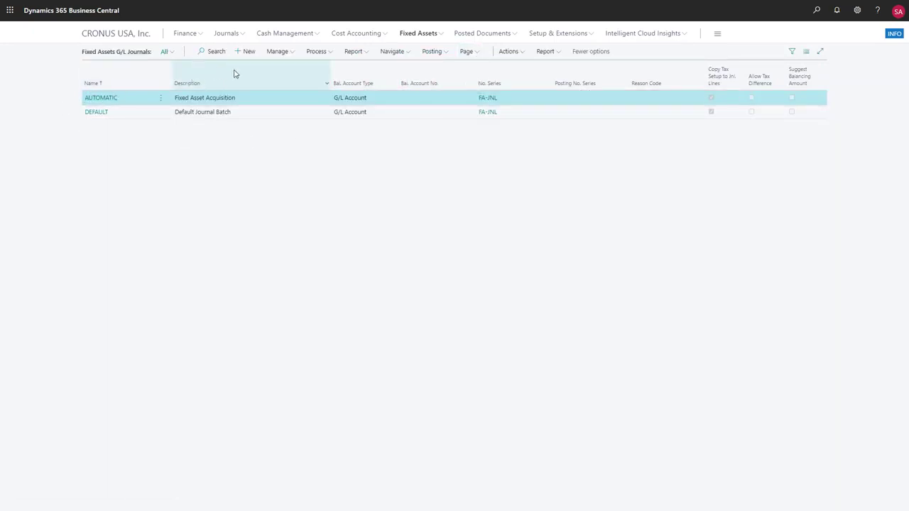
key(ctrl+Delete)
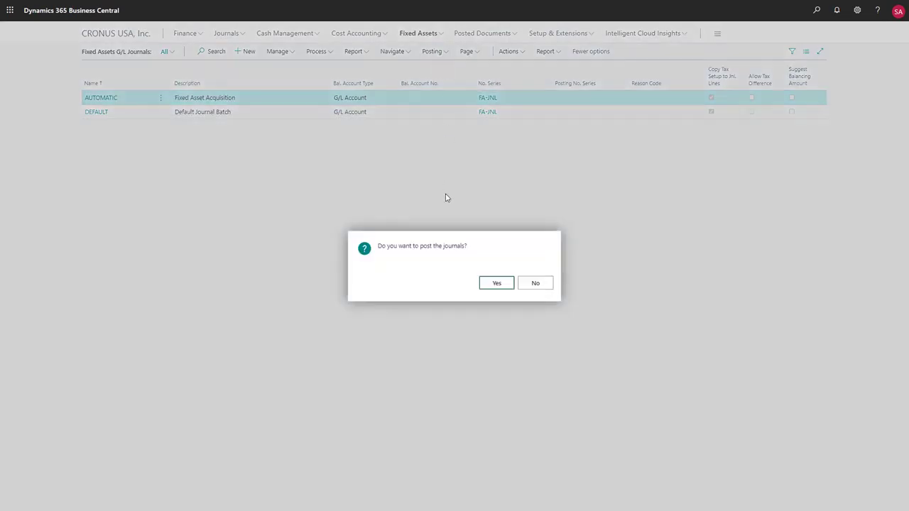
click(495, 284)
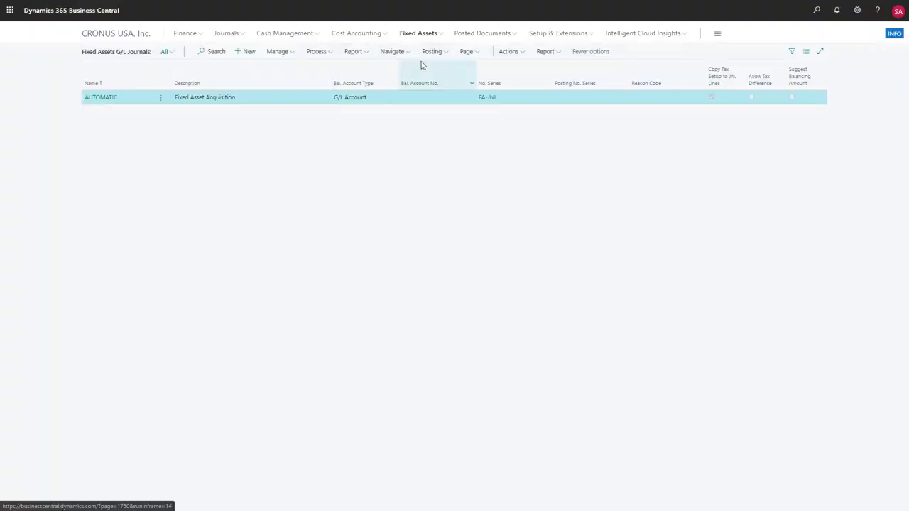
- Review the reports offered for the fixed asset list and on the Forklift - Yellow asset card
click(441, 34)
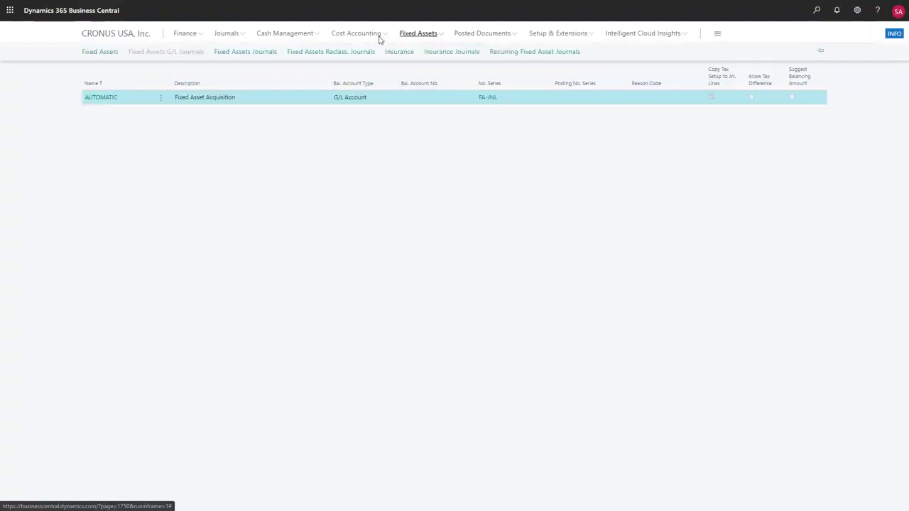
click(104, 54)
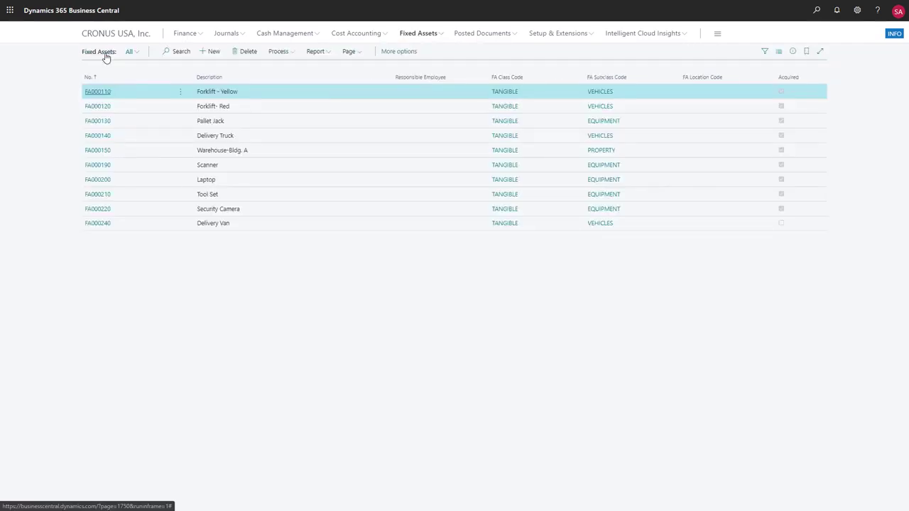
click(315, 51)
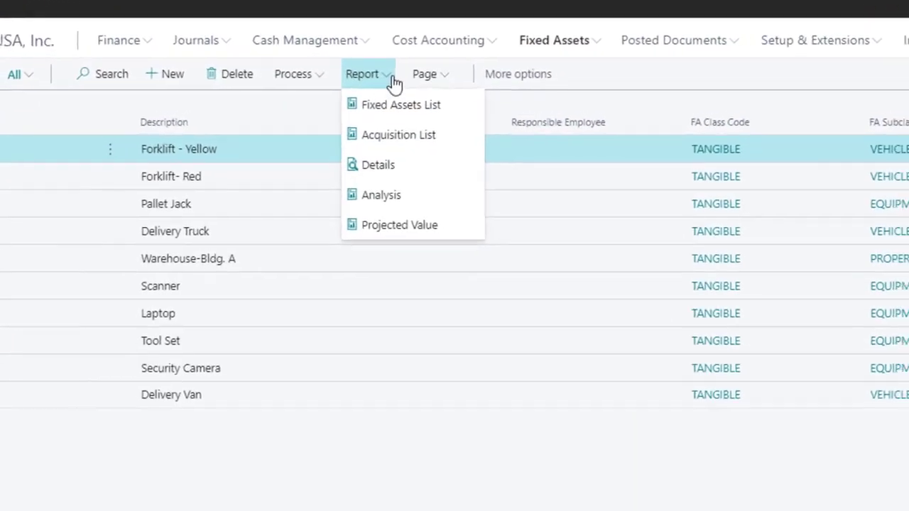
click(102, 92)
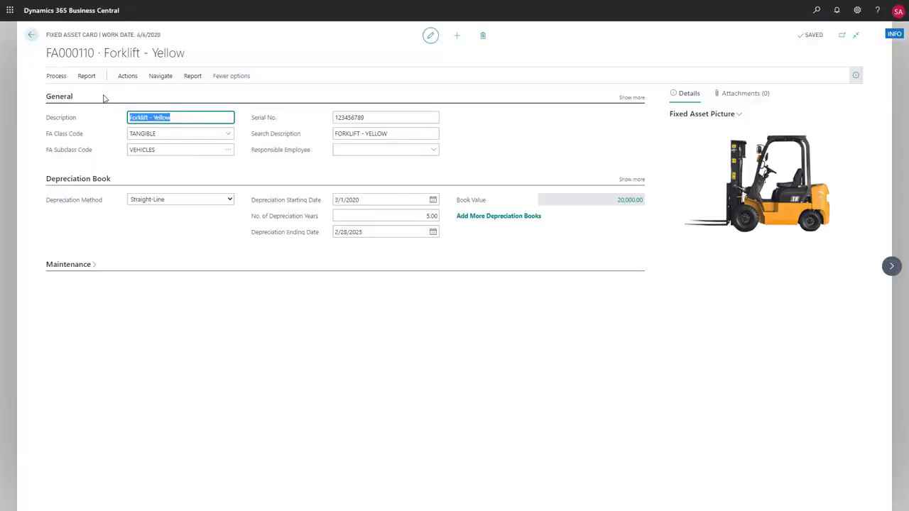
click(193, 77)
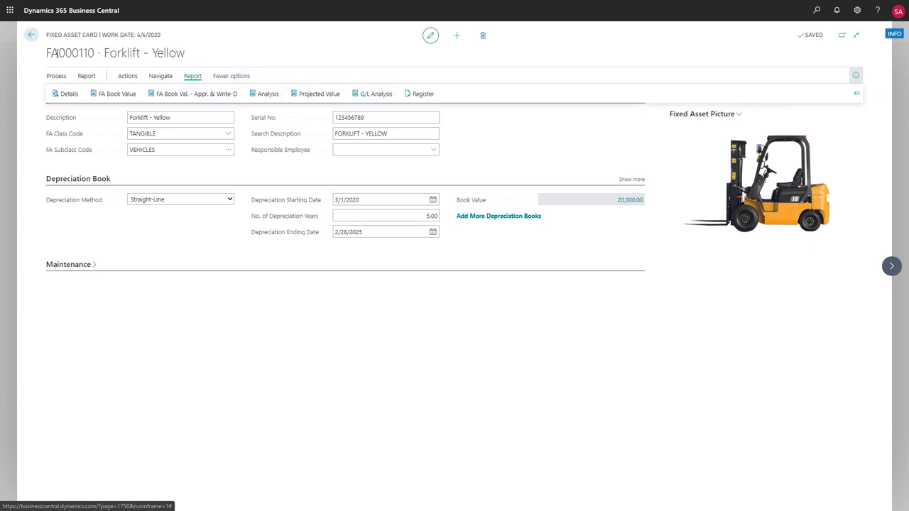
click(31, 39)
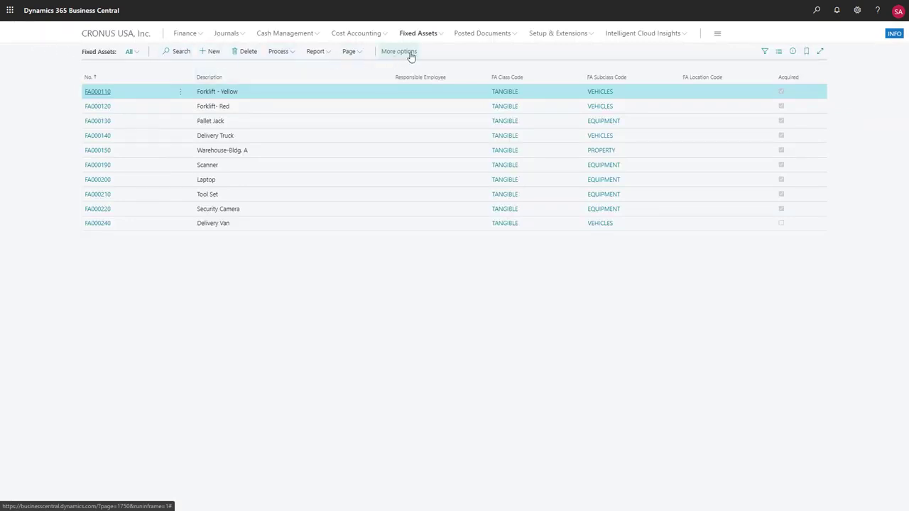
- Examine the Vehicle Insurance card in the fixed asset insurance list
click(441, 35)
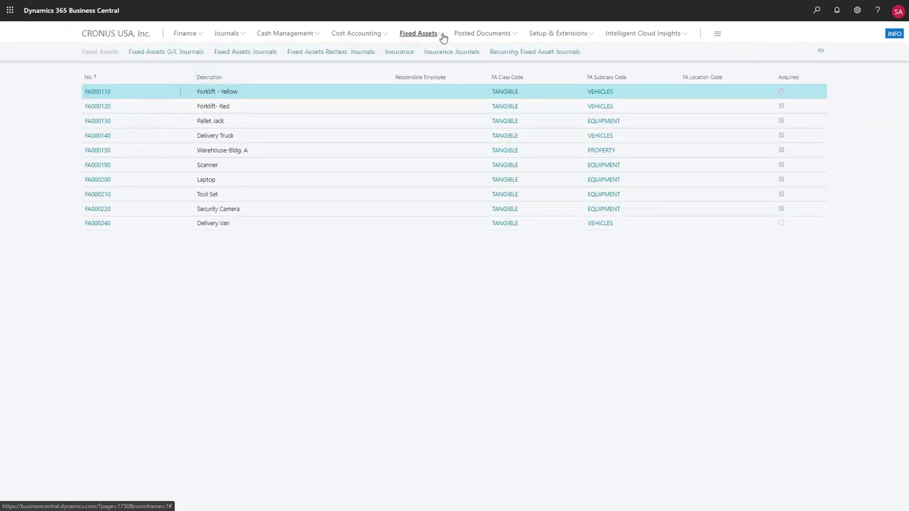
click(400, 51)
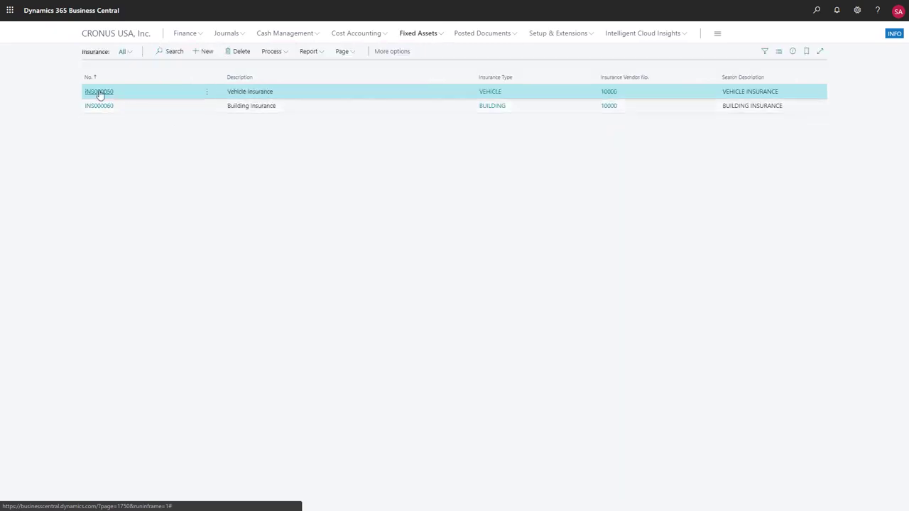
click(99, 93)
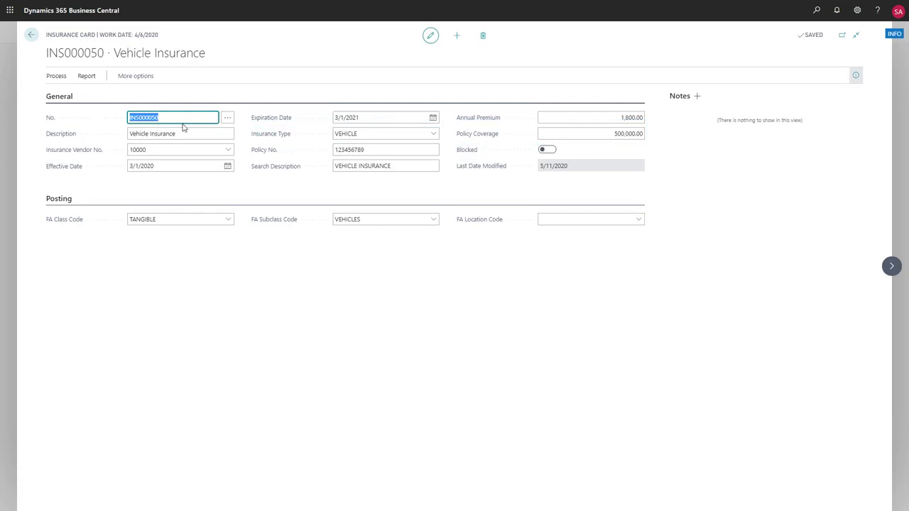
click(32, 37)
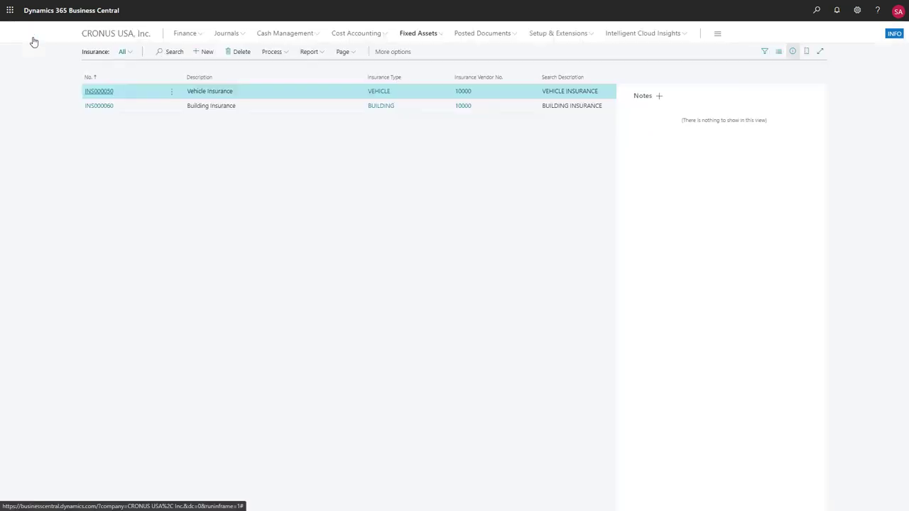
- Review the VEHICLE batch of the insurance journals to see its insurance, asset and amount entries
click(430, 35)
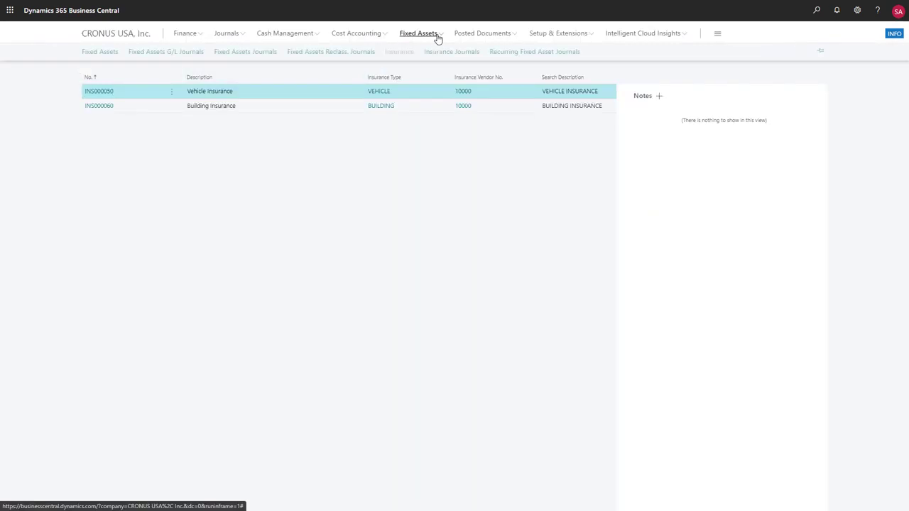
click(440, 56)
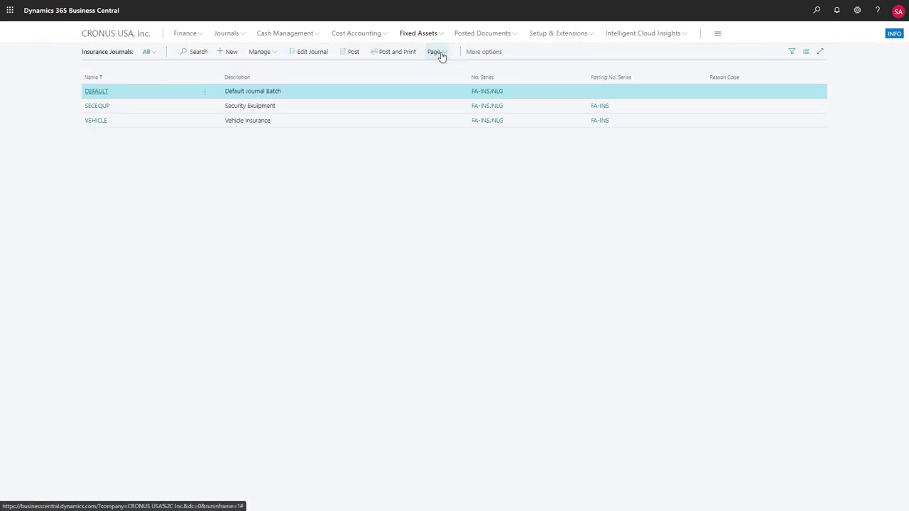
click(103, 125)
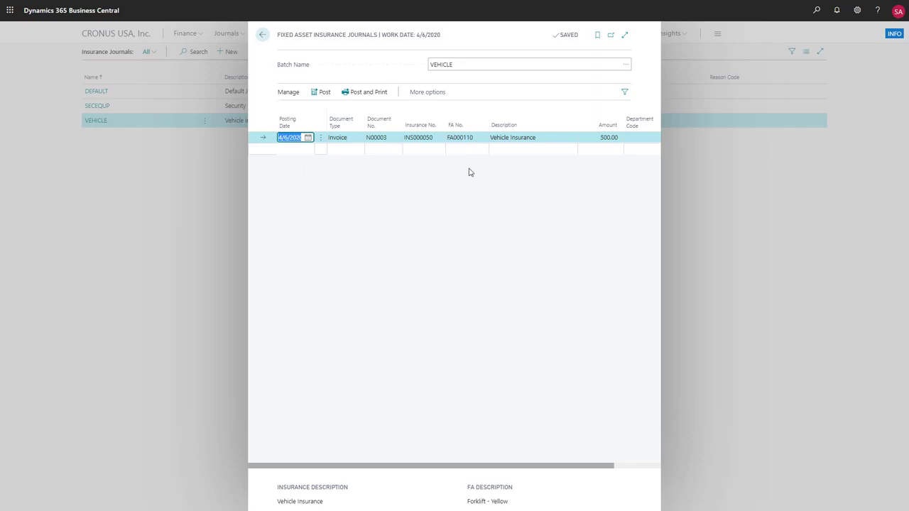
click(261, 34)
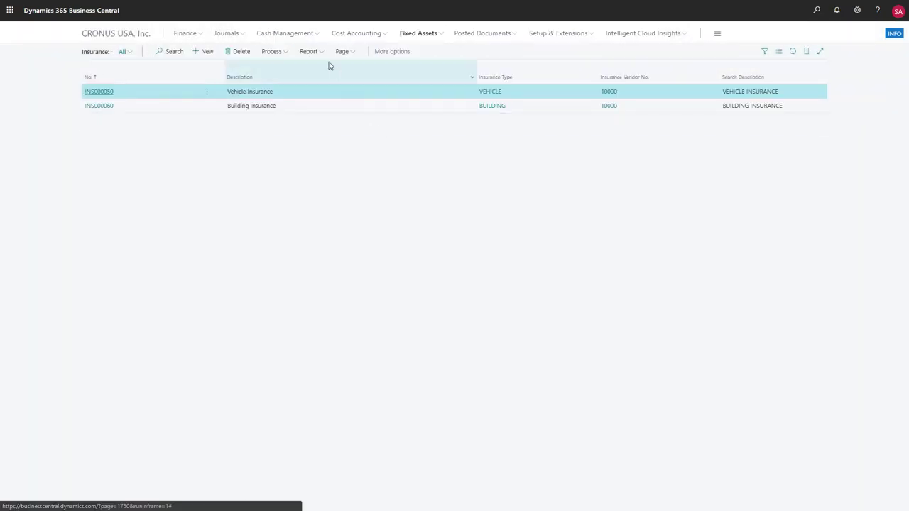
- Preview the insurance report covering annual premium, policy coverage and total value insured
click(321, 54)
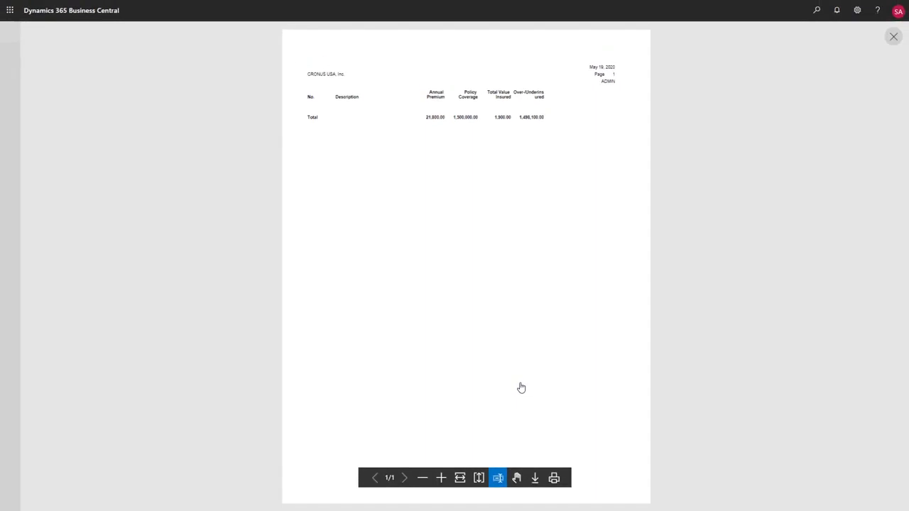
click(892, 36)
- Review the maintenance registration entries recorded for the Forklift - Yellow fixed asset
click(445, 35)
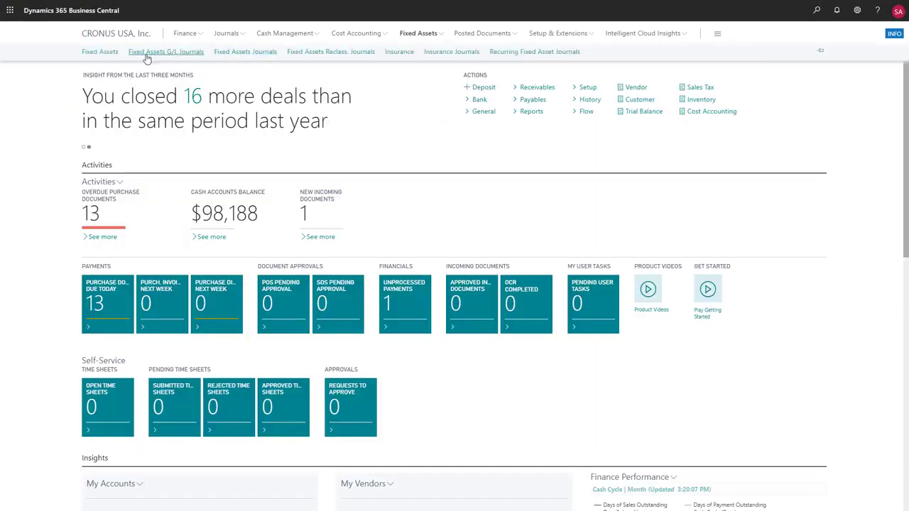
click(103, 52)
click(98, 93)
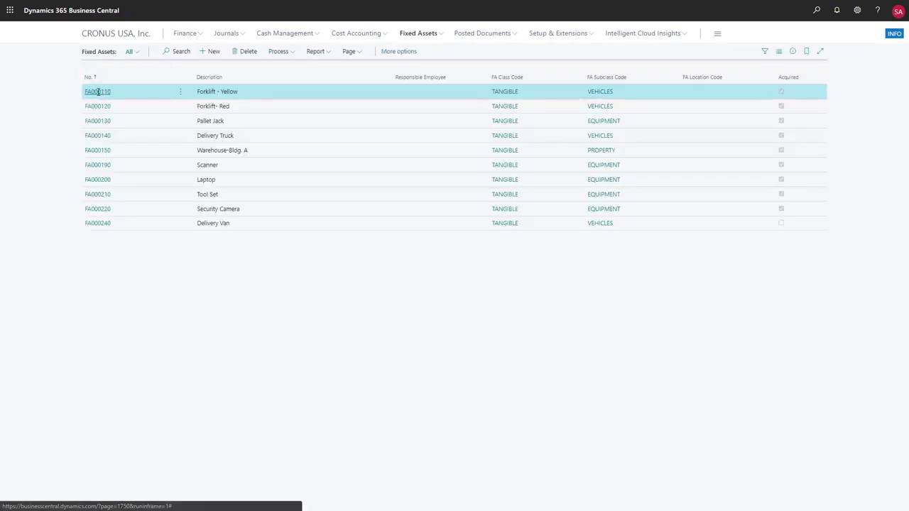
click(159, 78)
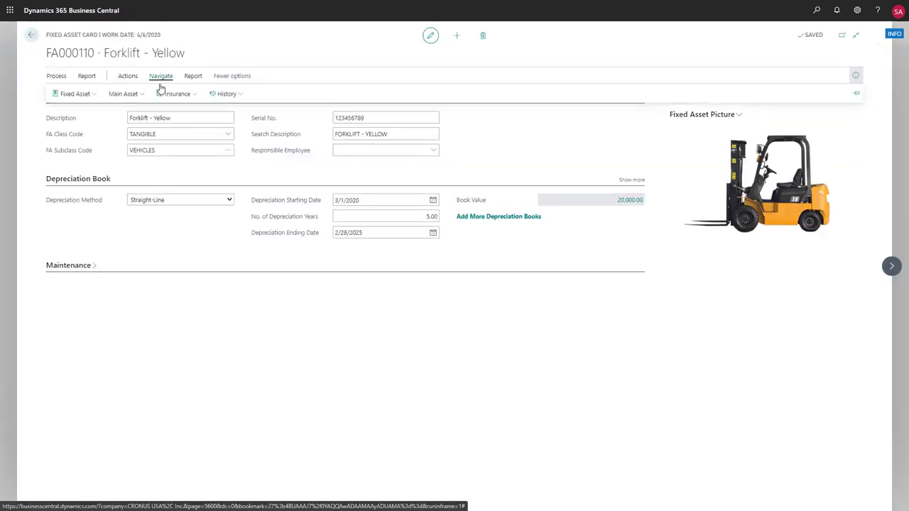
click(95, 95)
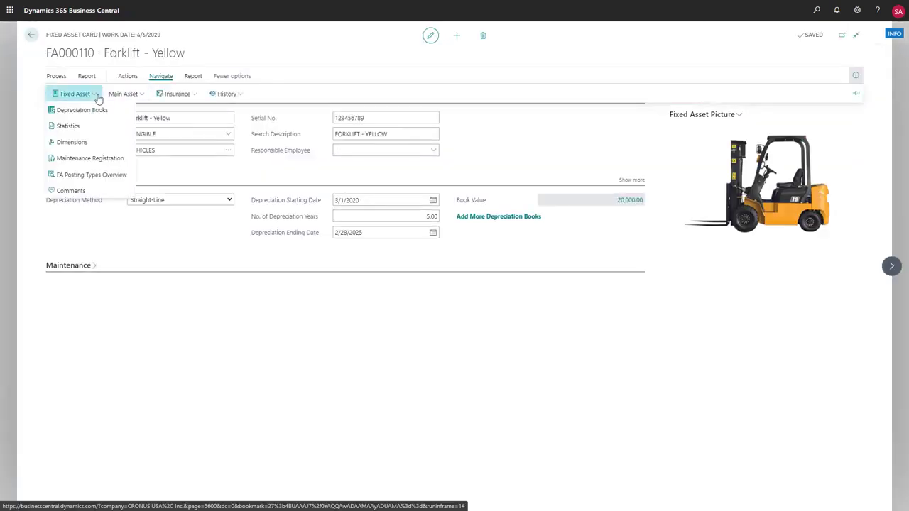
click(95, 159)
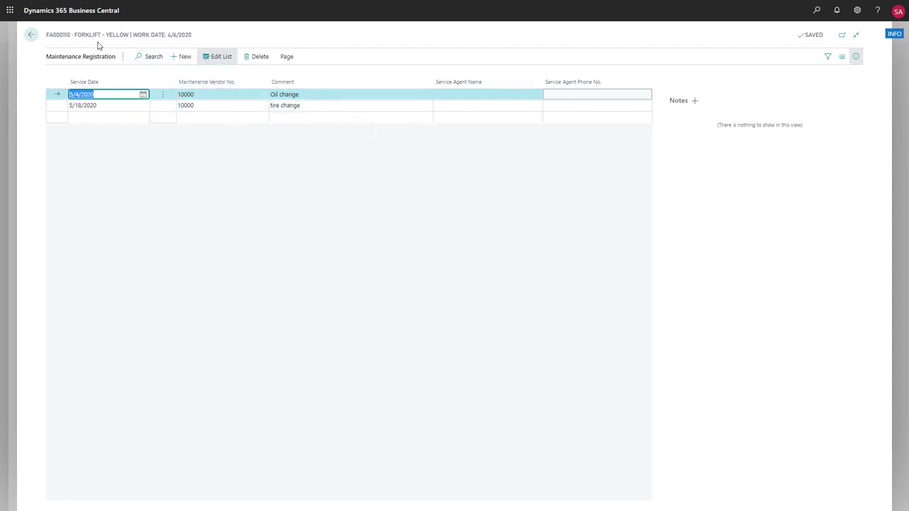
click(33, 37)
- Check the reports offered on the Forklift - Yellow card, including Register, and return to the fixed asset list
click(193, 110)
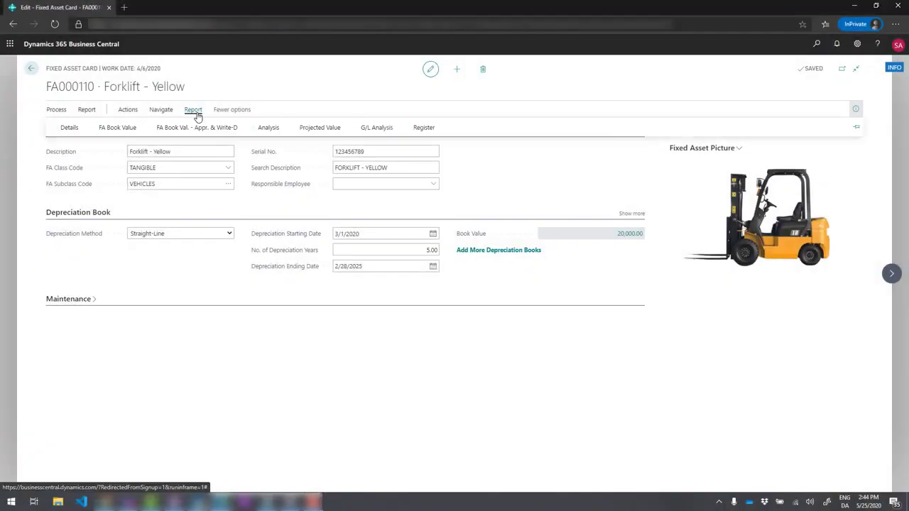
click(419, 128)
click(494, 236)
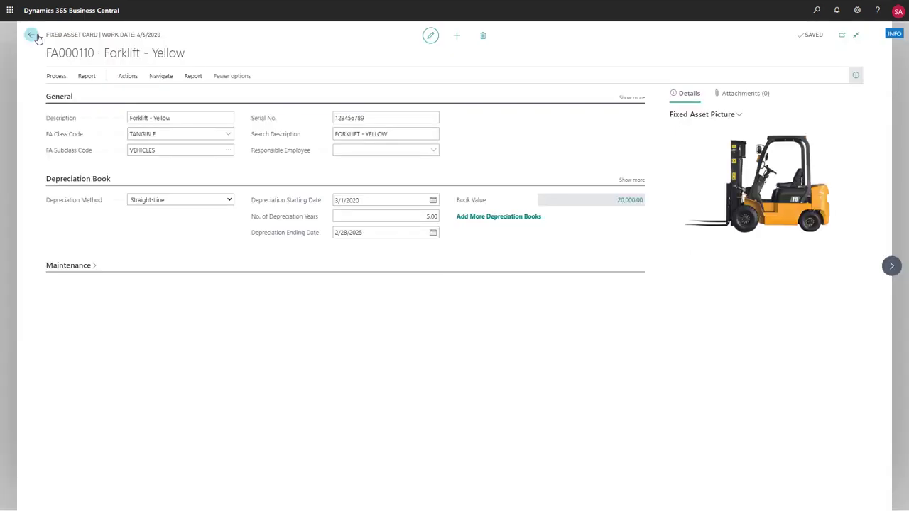
click(32, 35)
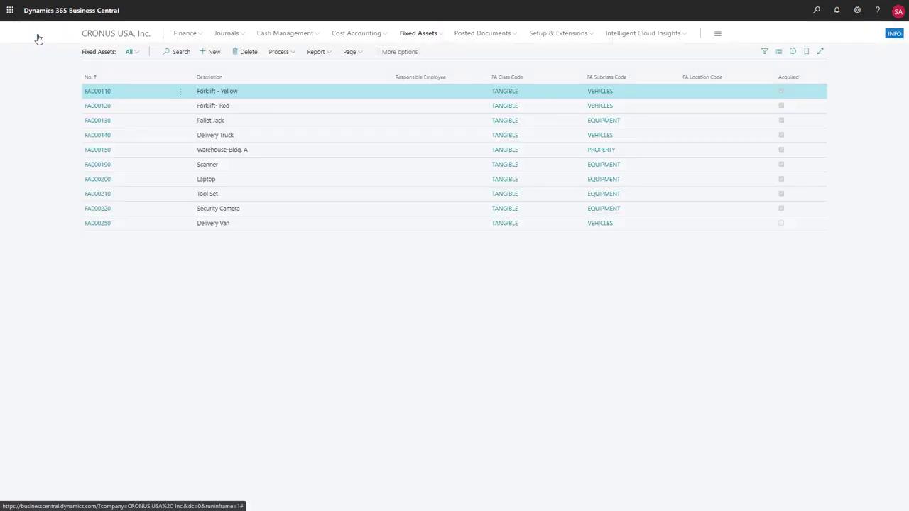
- Examine the FA posting type options on the journal line in the DEFAULT batch of the fixed assets G/L journals
click(443, 38)
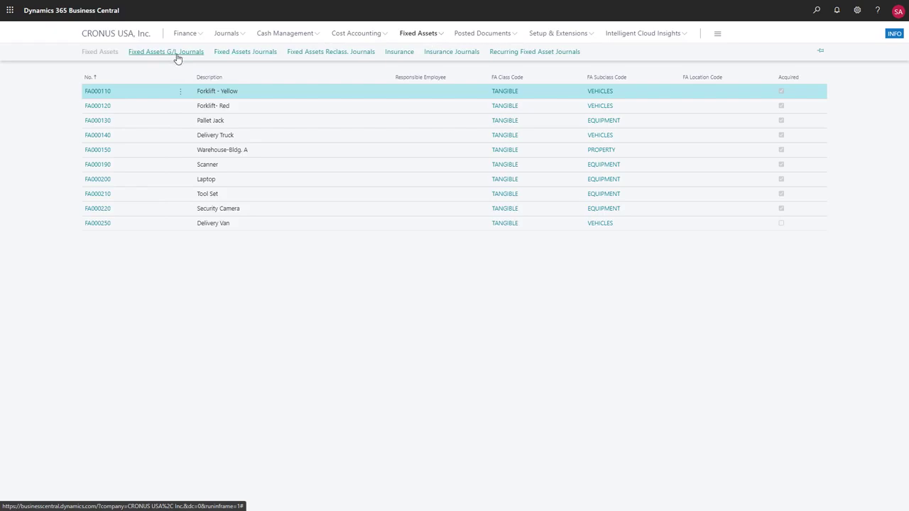
click(175, 54)
click(101, 116)
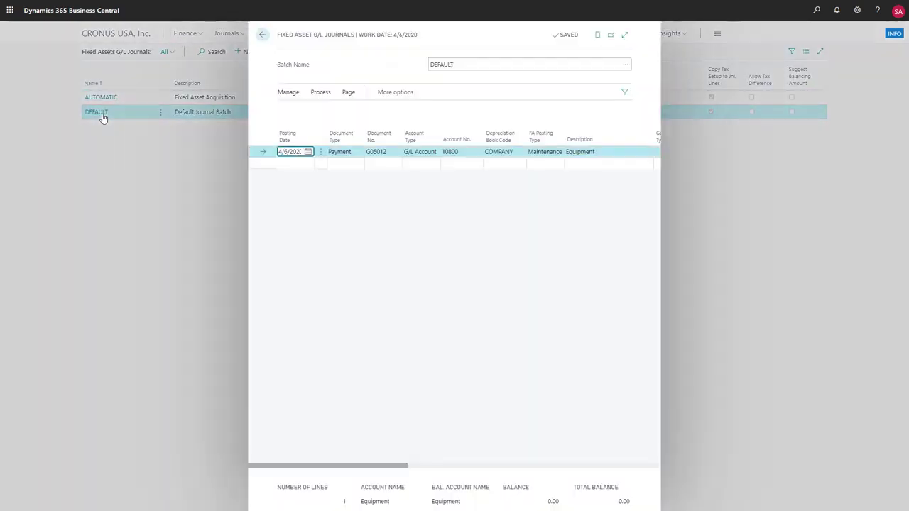
click(558, 152)
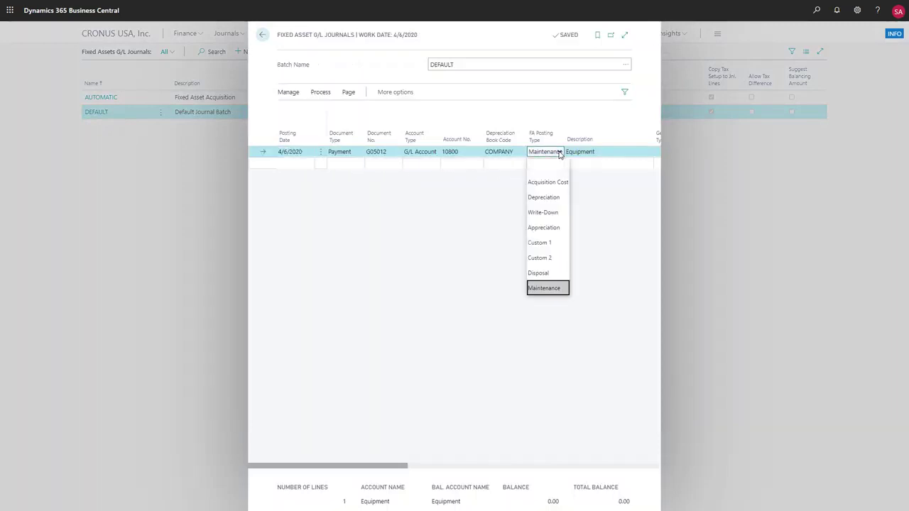
click(586, 211)
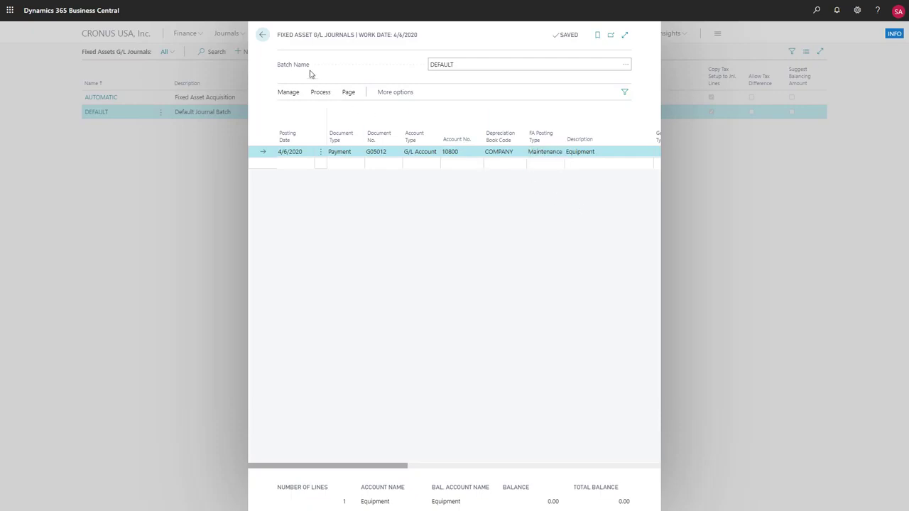
click(263, 35)
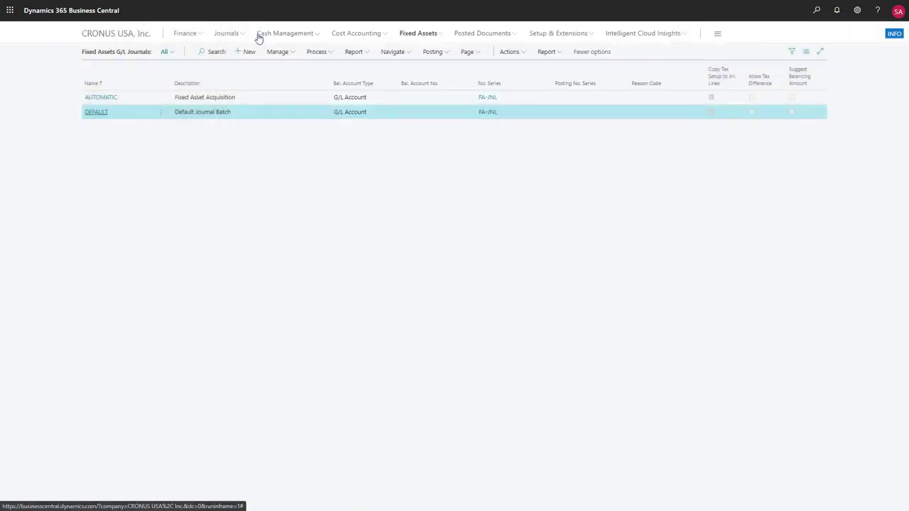
- Review the basic and extended reports offered for the fixed asset list, including Analysis and Projected Value
click(439, 35)
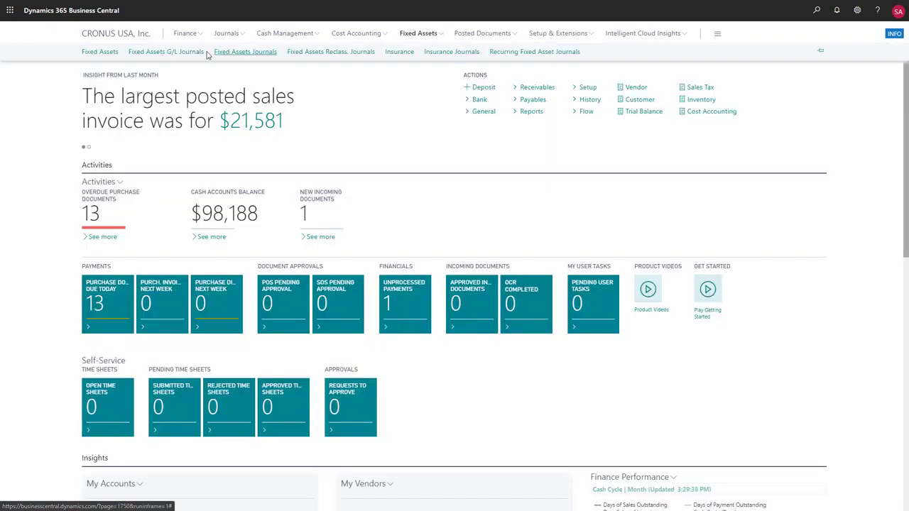
click(112, 55)
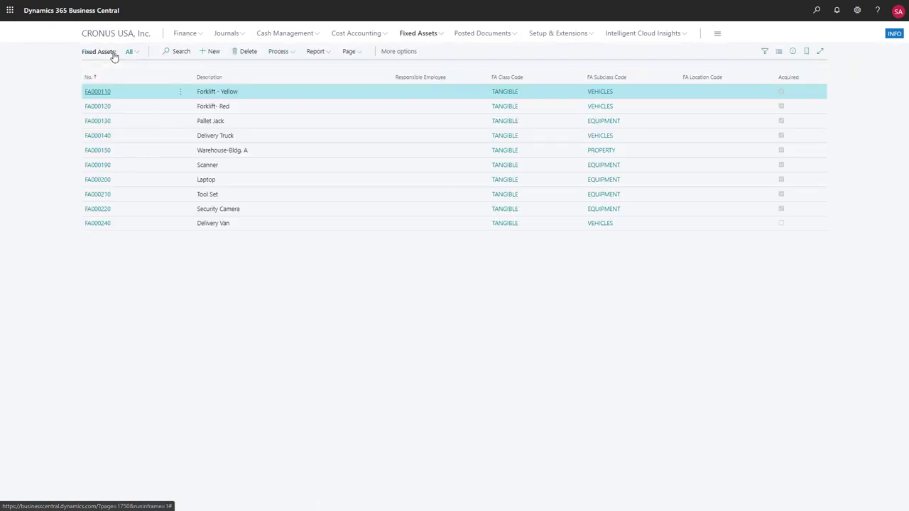
click(318, 52)
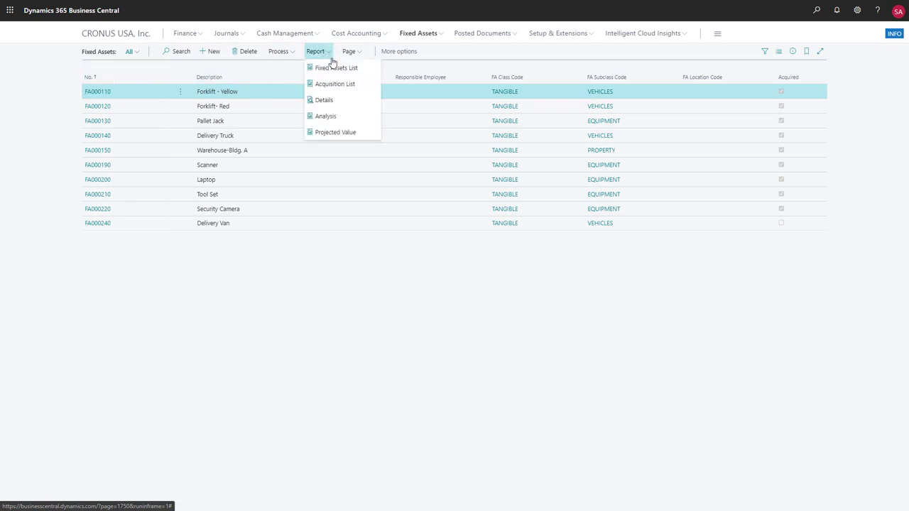
click(333, 117)
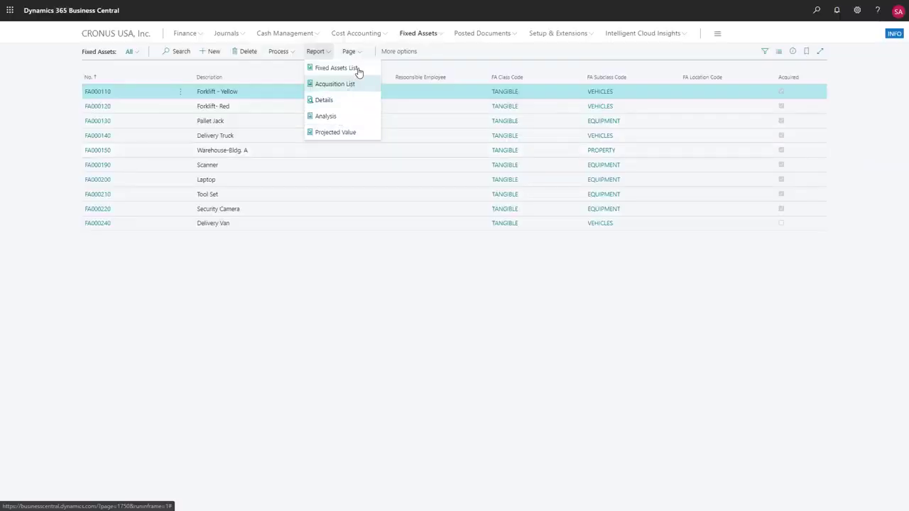
click(393, 54)
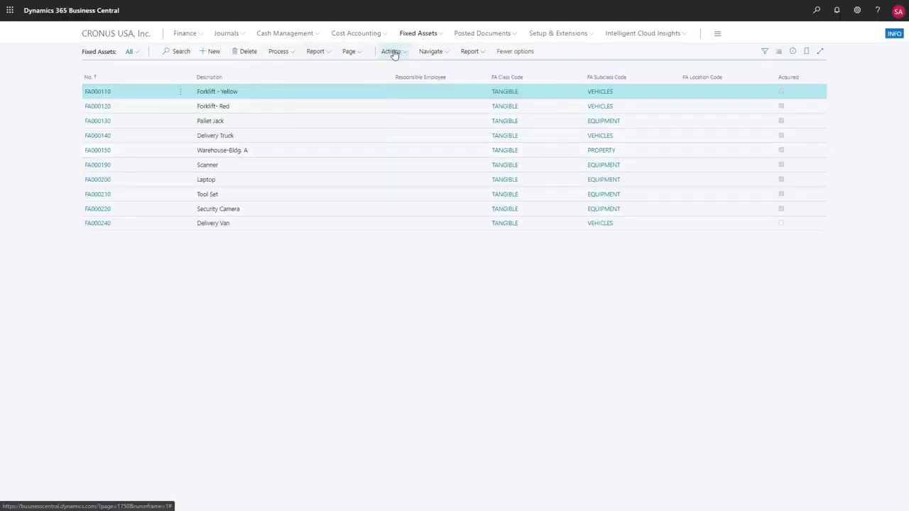
click(472, 51)
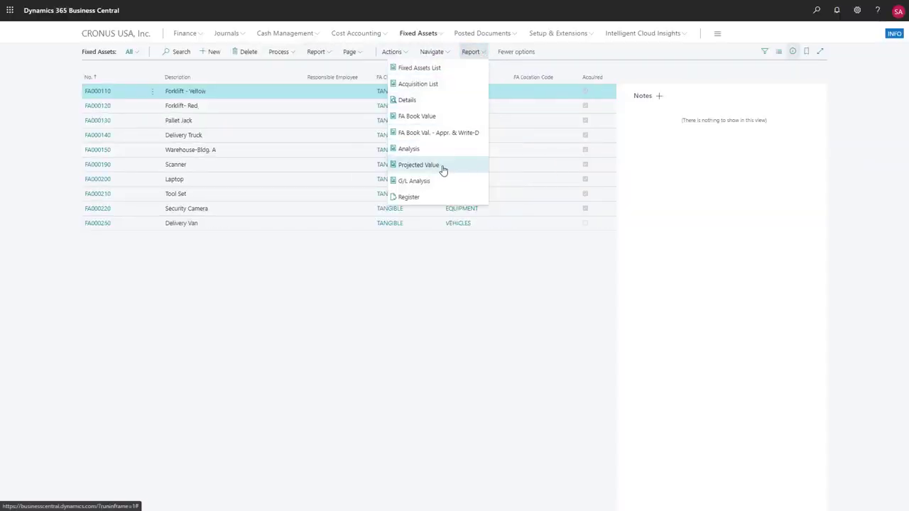
click(441, 164)
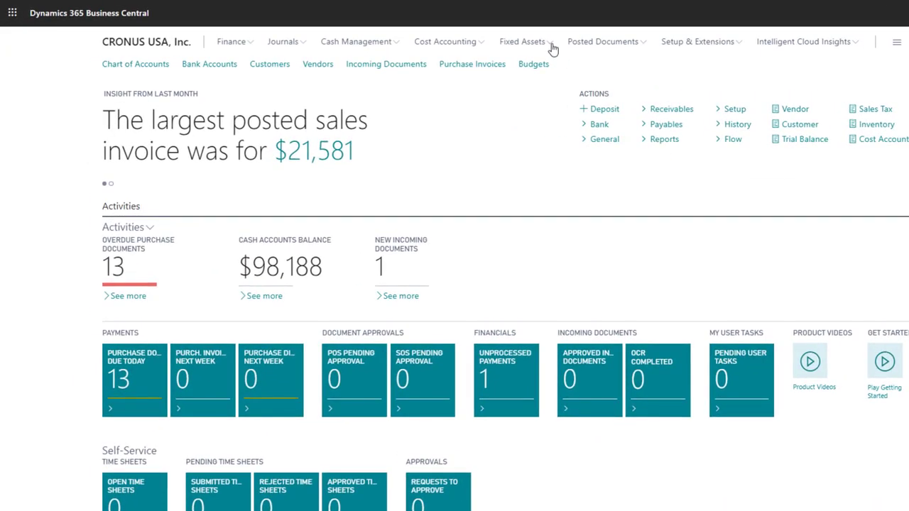
- Show the fixed asset pages available from the home page
click(552, 46)
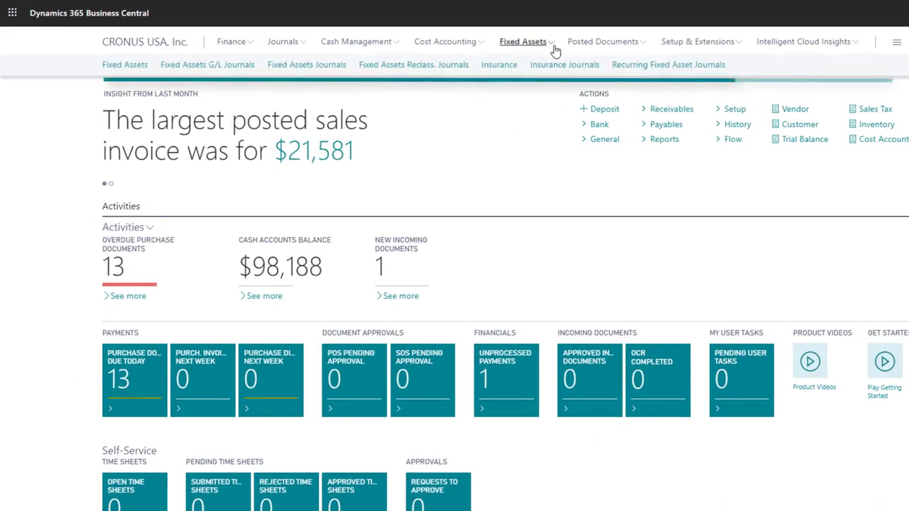